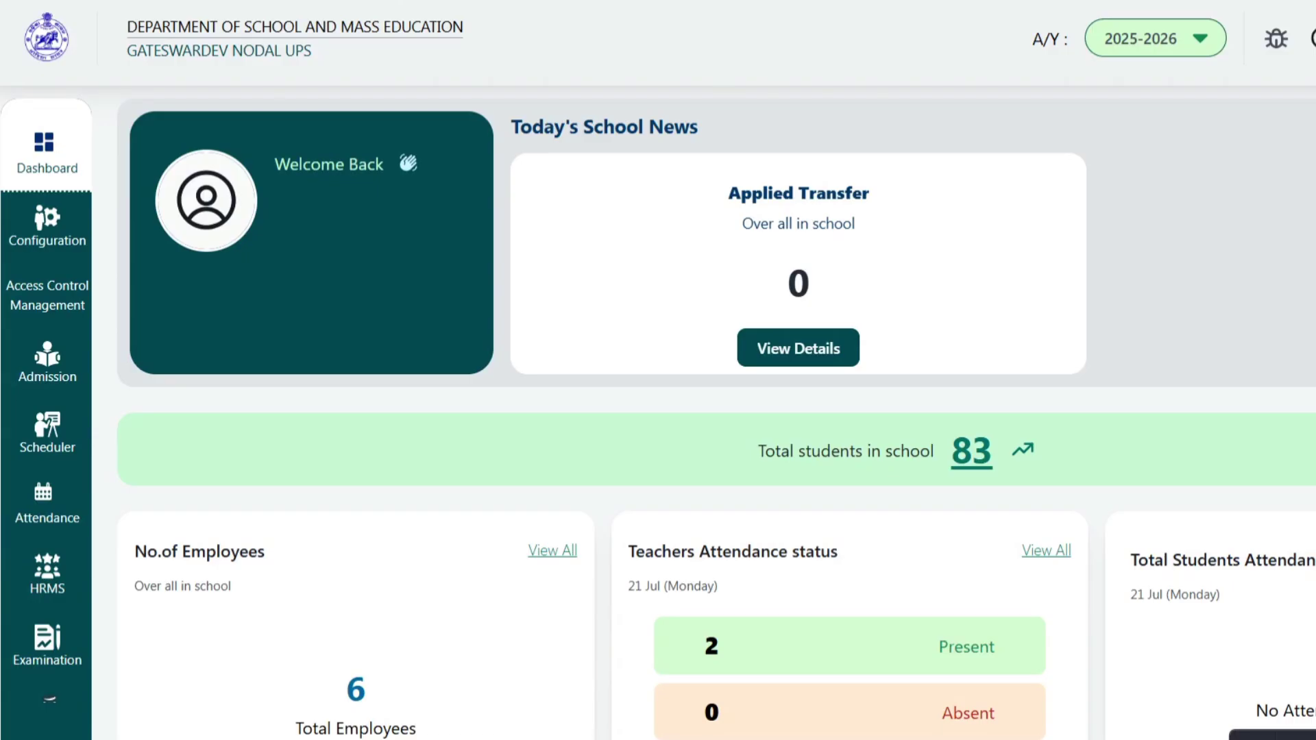
Step: Open the Shift Details page under the HRMS business rules and start adding a new shift record
{"action": "left_click", "coordinate": [48, 574]}
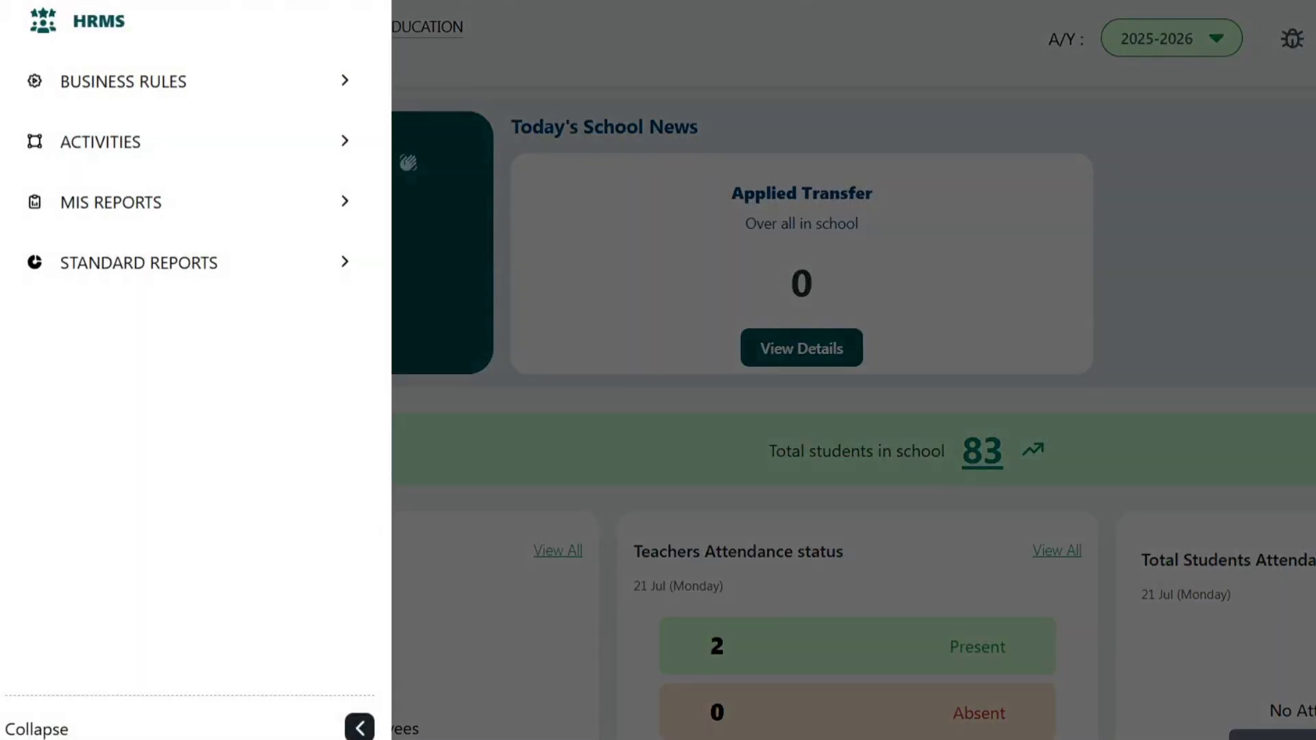
{"action": "left_click", "coordinate": [123, 82]}
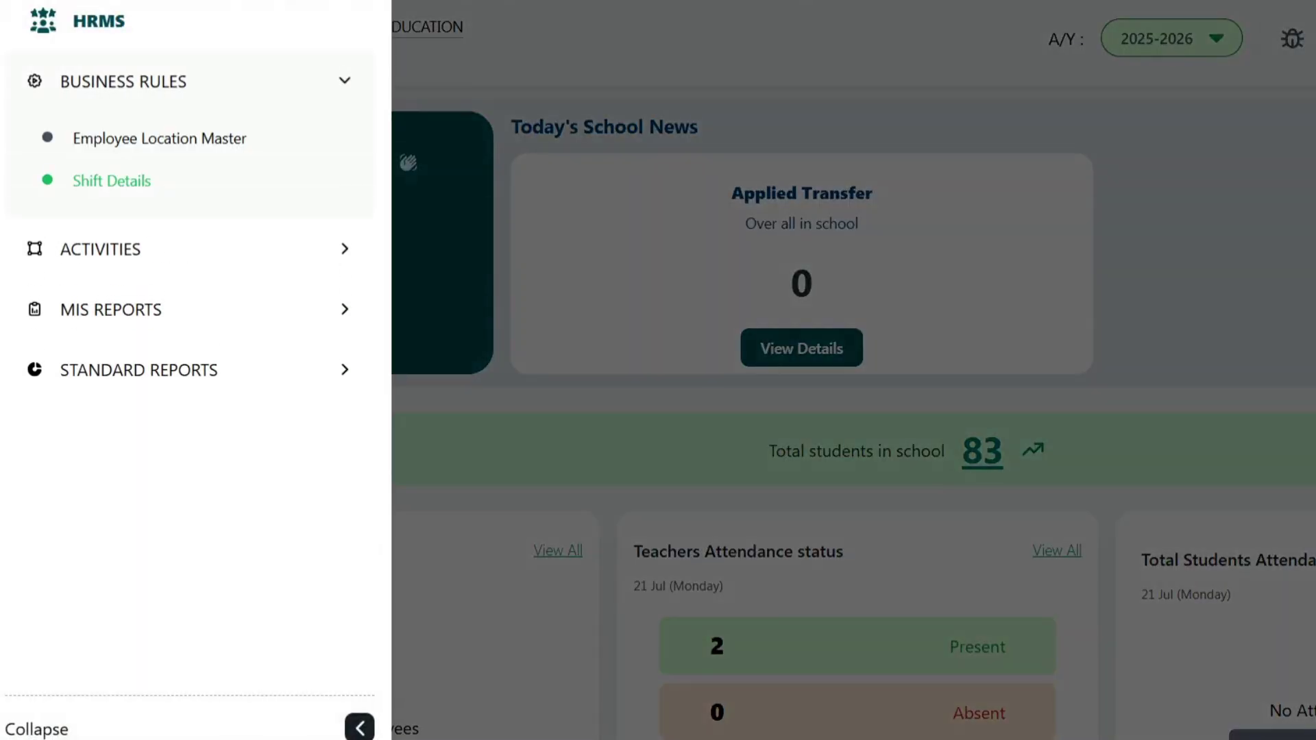
{"action": "left_click", "coordinate": [111, 180]}
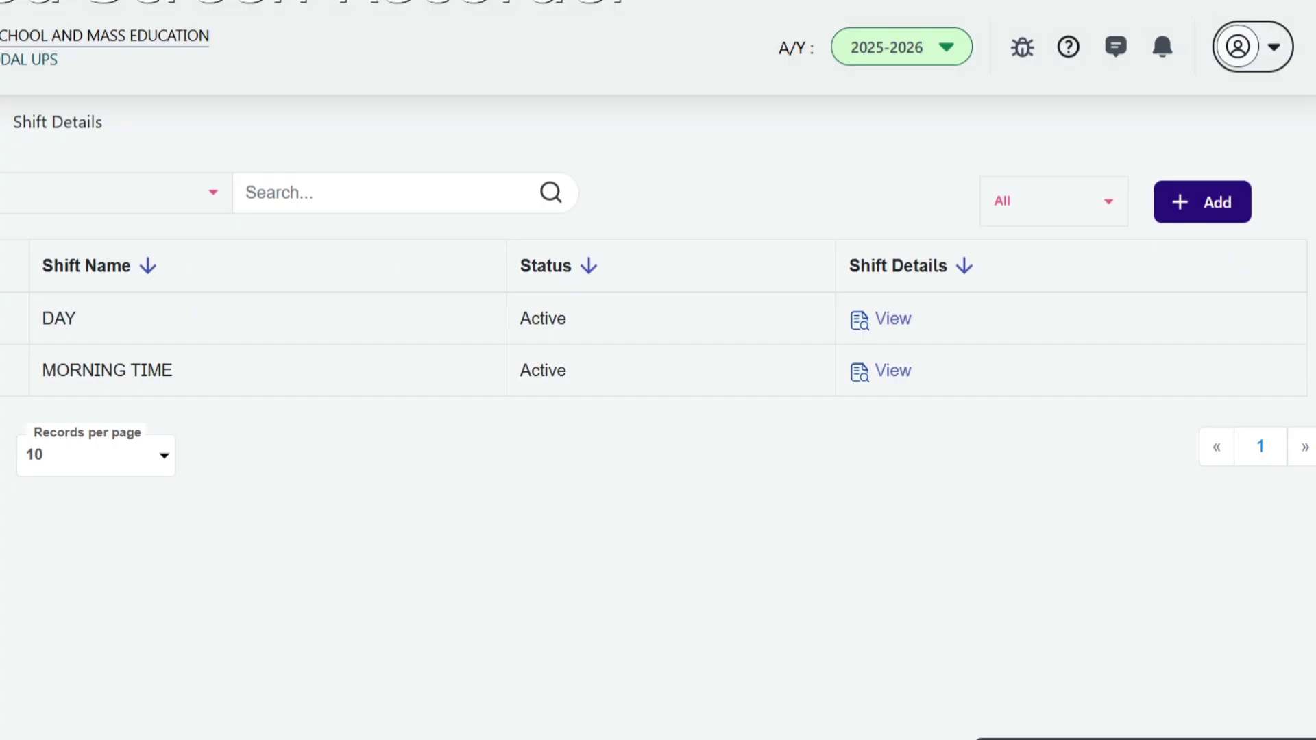
{"action": "left_click", "coordinate": [1202, 202]}
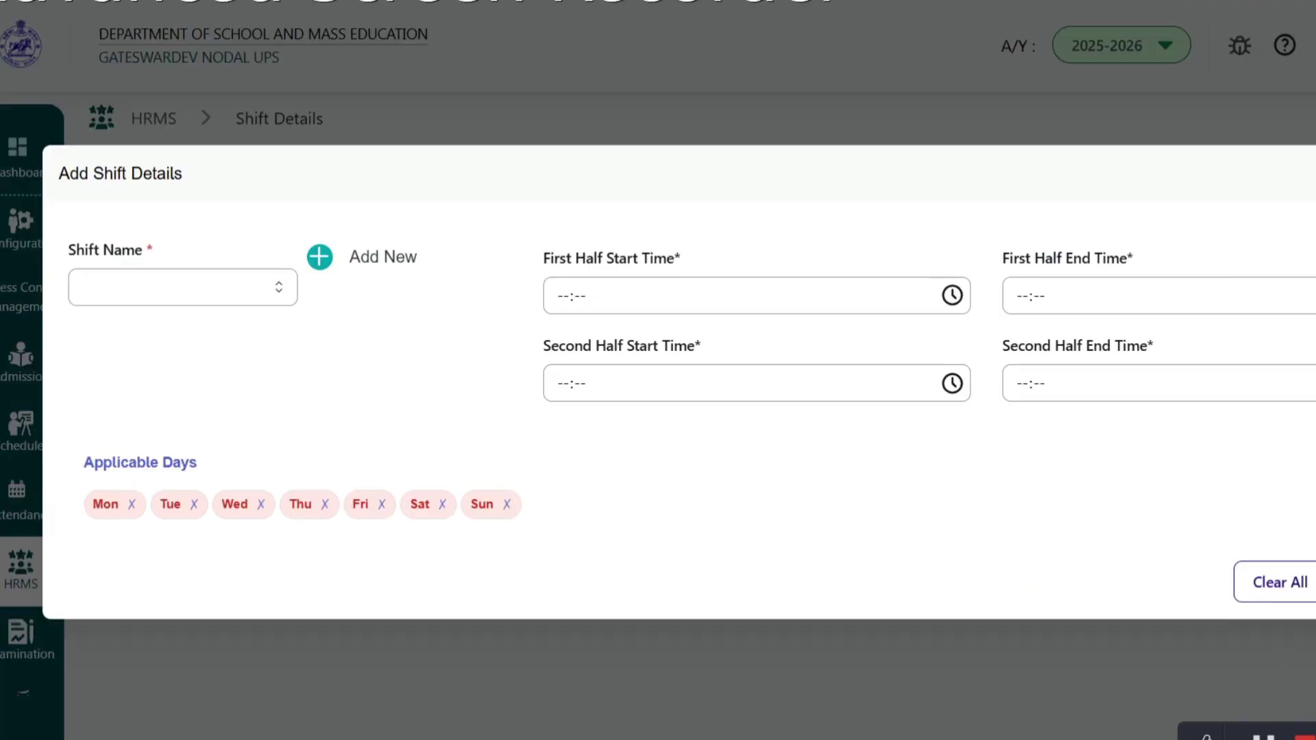
Step: Create and save a new shift name called DEMO
{"action": "left_click", "coordinate": [319, 257]}
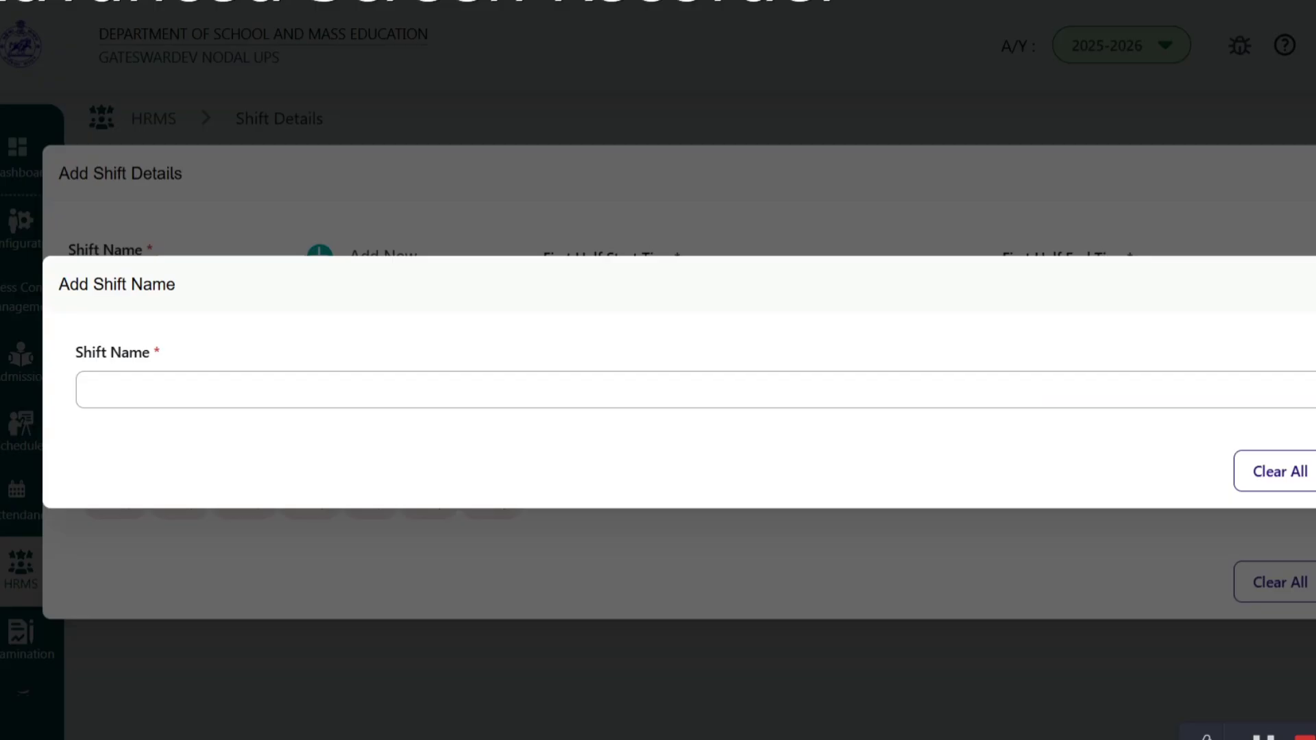
{"action": "left_click", "coordinate": [89, 390]}
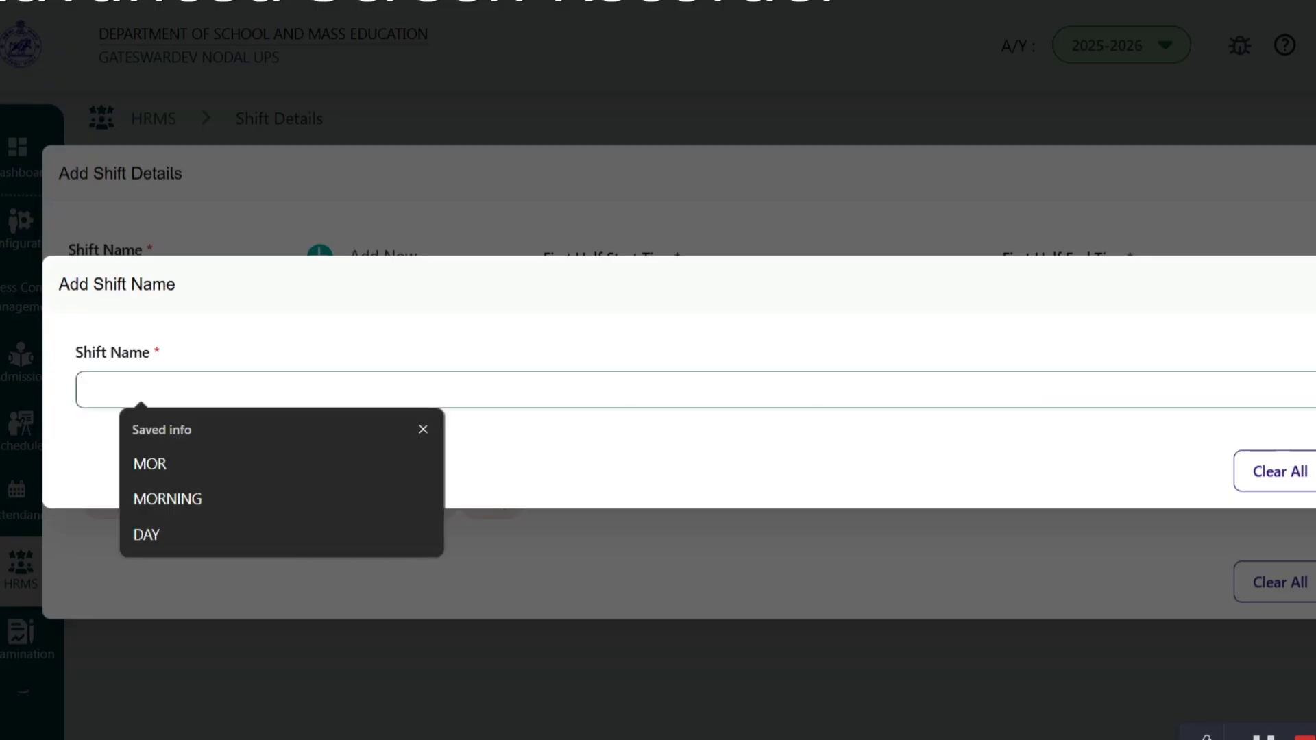
{"action": "type", "text": "DEMO"}
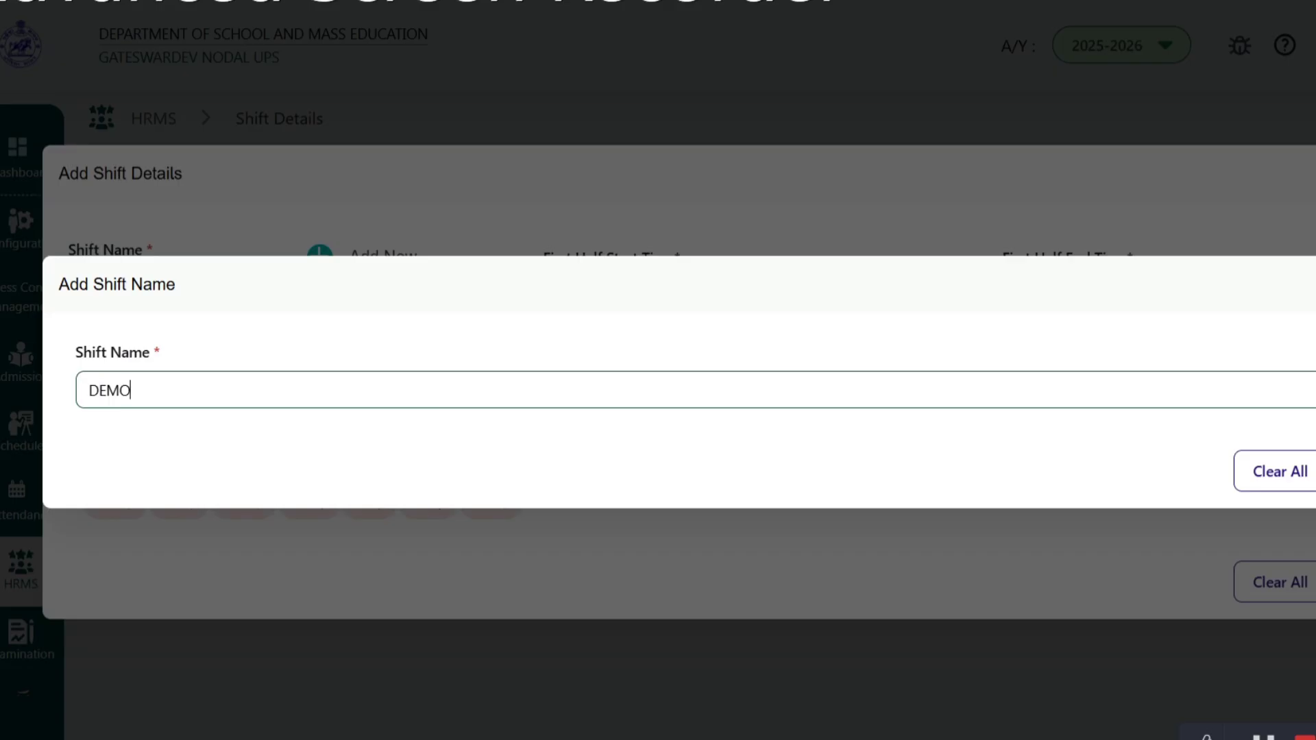
{"action": "left_click", "coordinate": [1295, 457]}
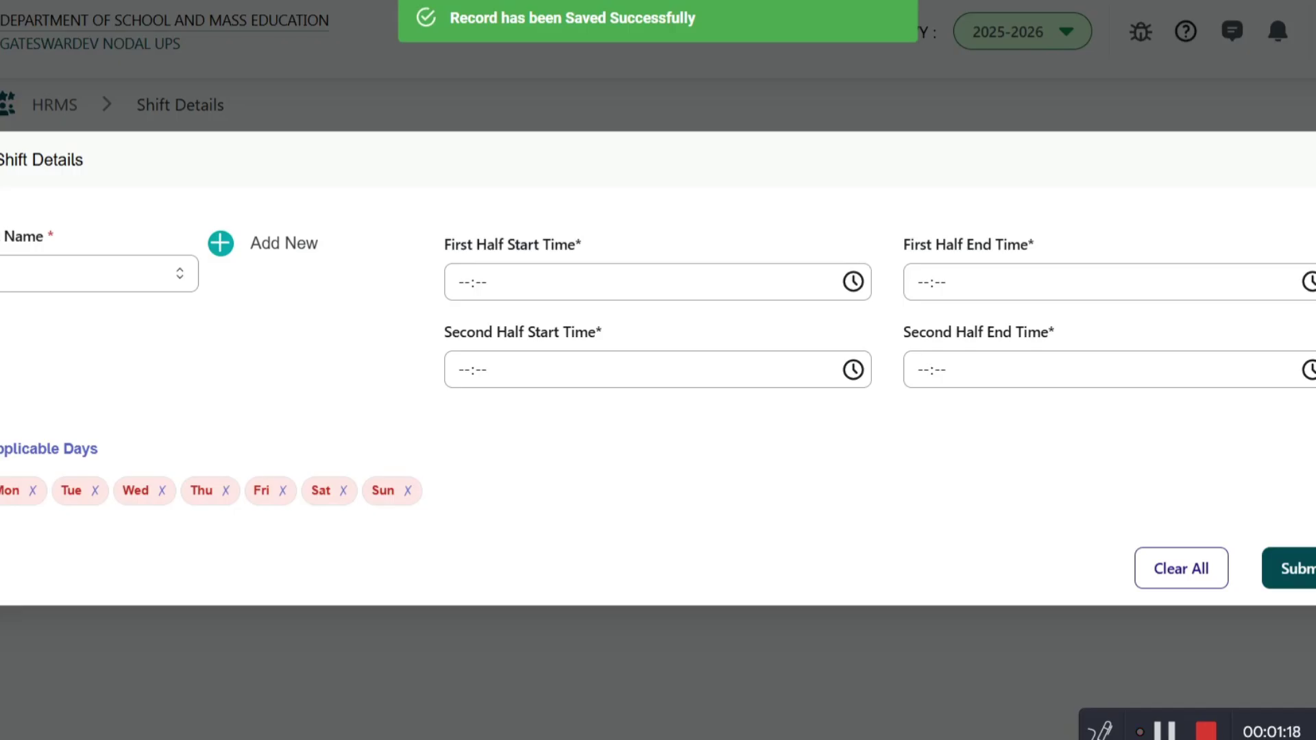
{"action": "left_click", "coordinate": [220, 243]}
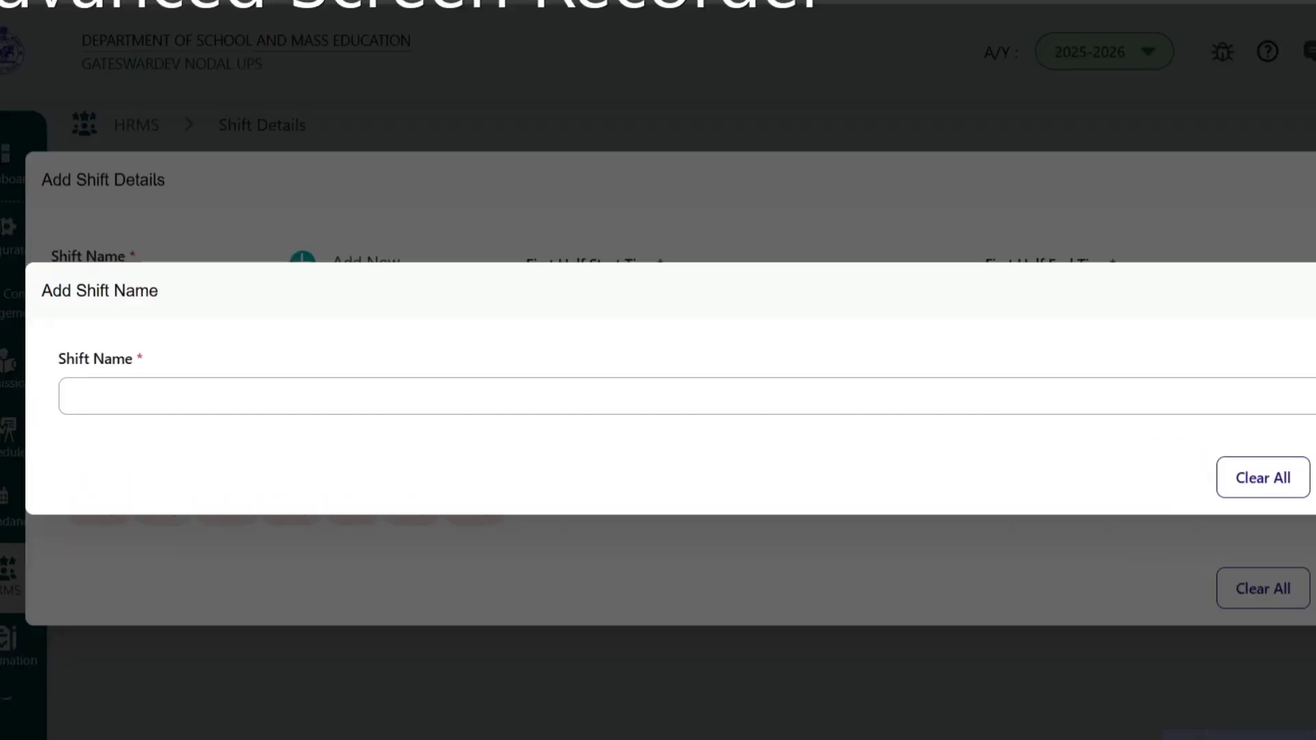
{"action": "key", "text": "Escape"}
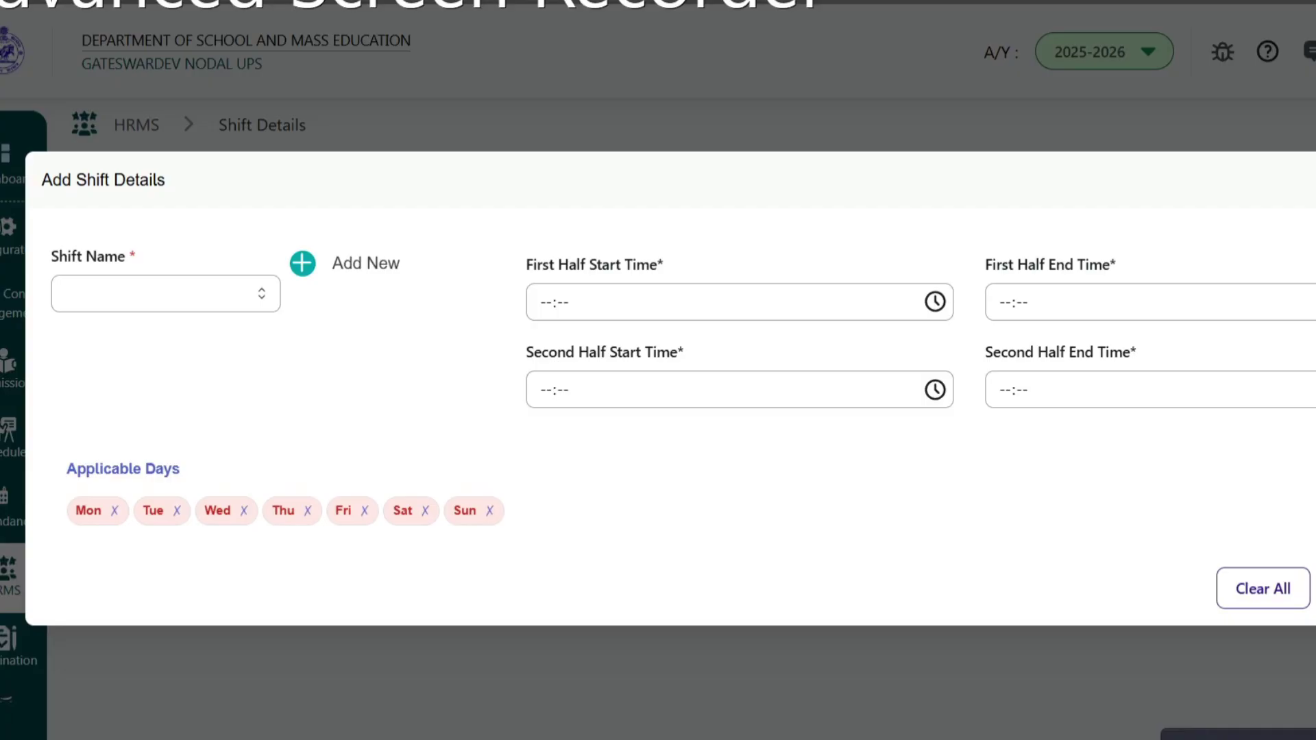
{"action": "key", "text": "Escape"}
Step: Try the available shift names and choose DEMO for the new shift
{"action": "left_click", "coordinate": [165, 293]}
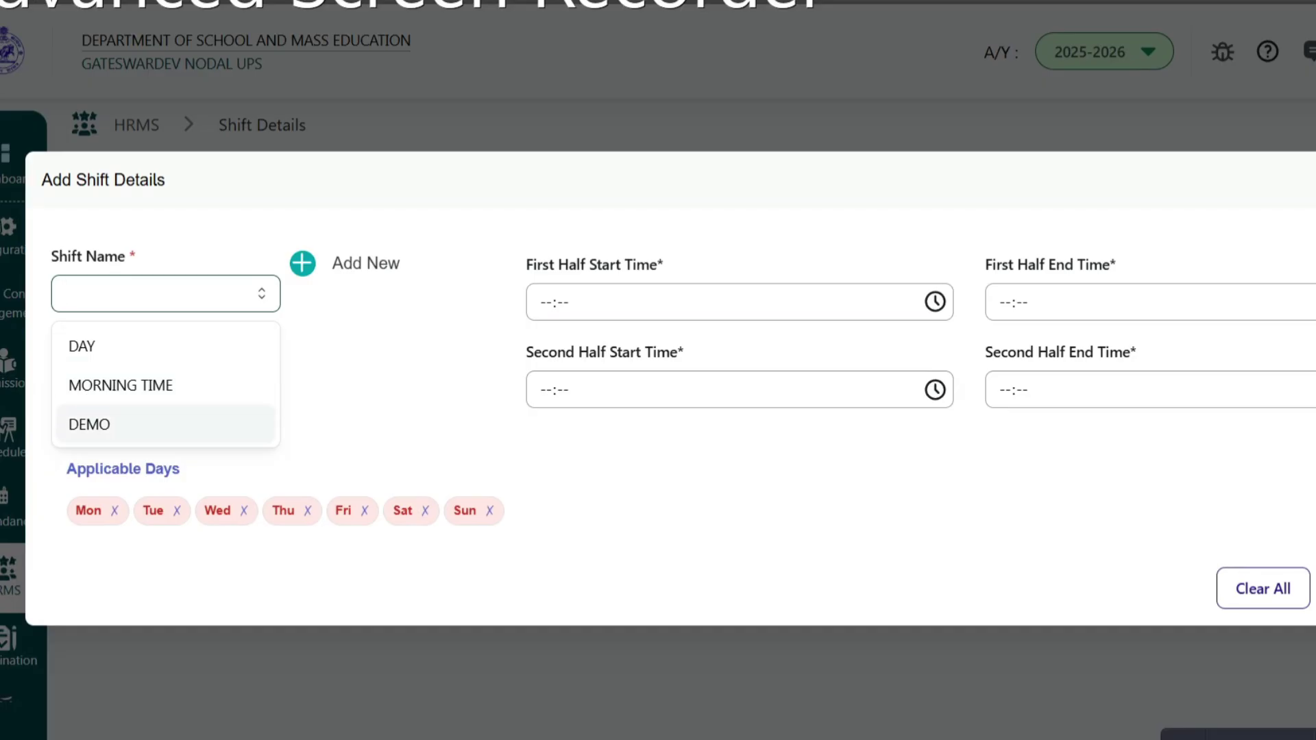
{"action": "left_click", "coordinate": [165, 424]}
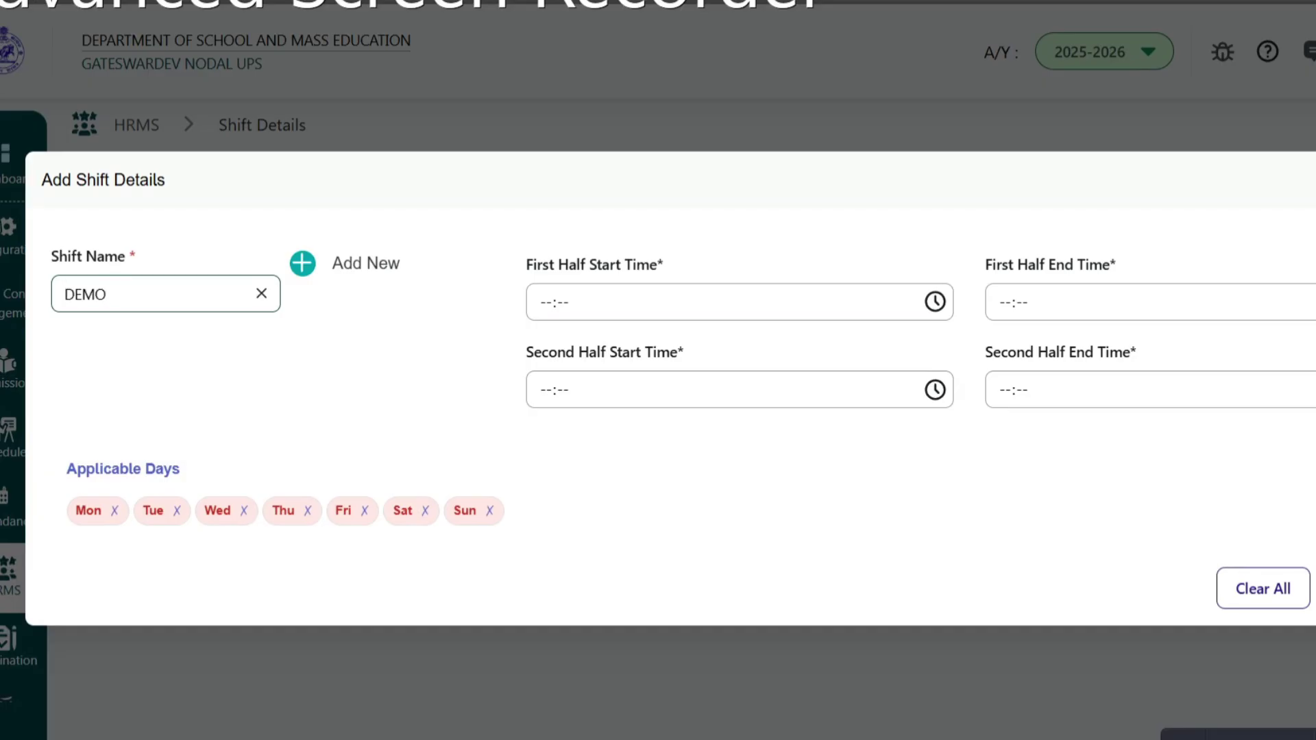
{"action": "left_click", "coordinate": [165, 293]}
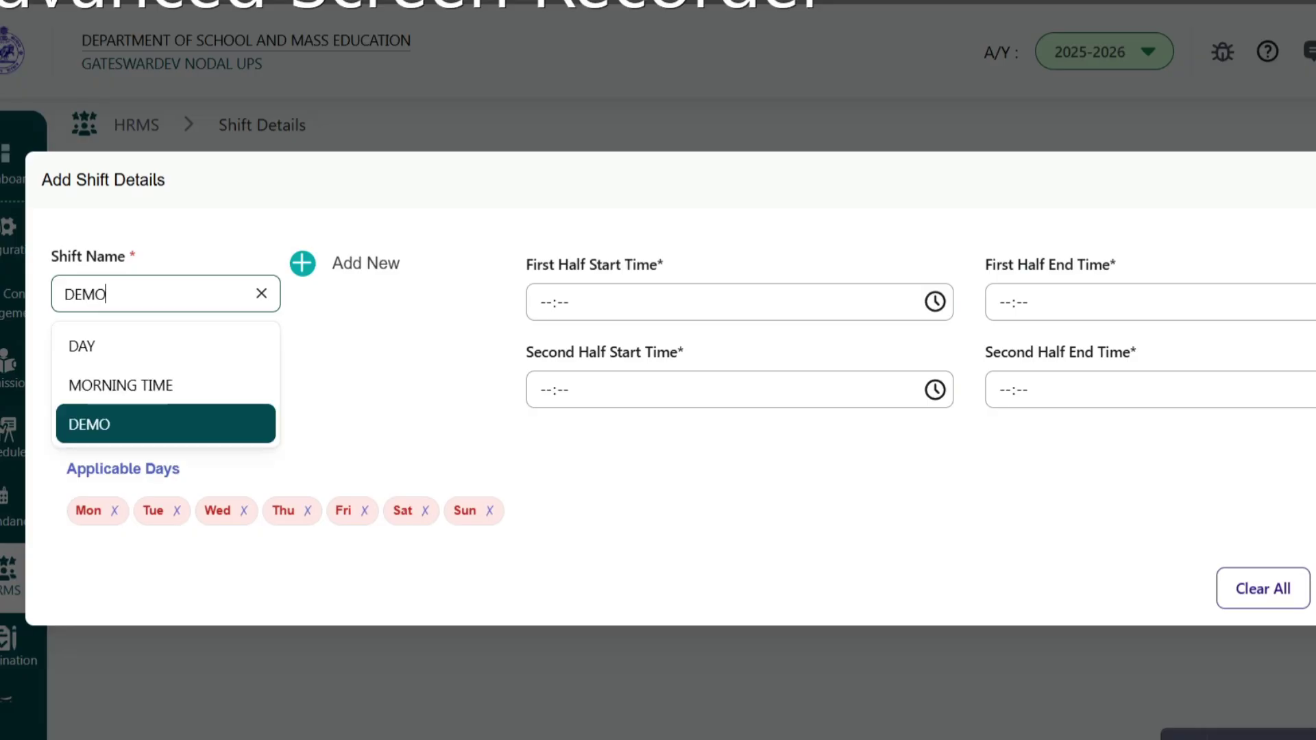
{"action": "left_click", "coordinate": [165, 385]}
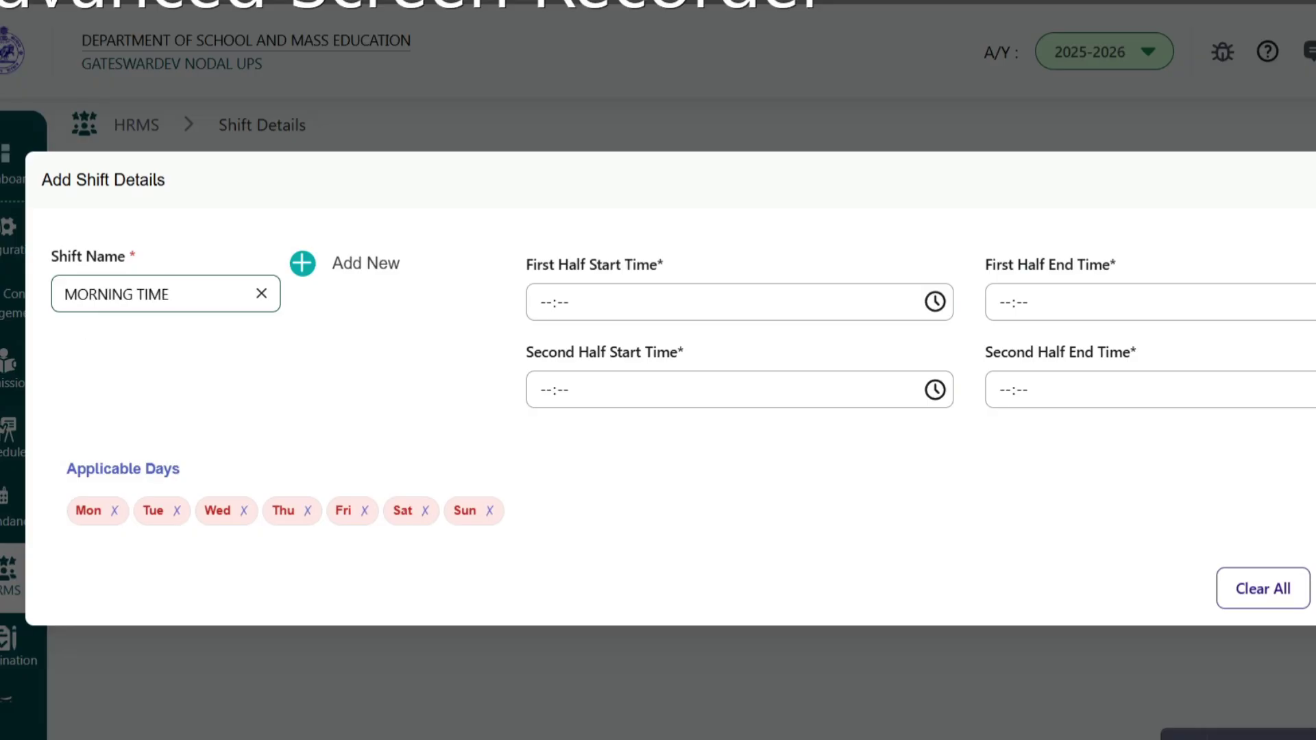
{"action": "left_click", "coordinate": [165, 293]}
{"action": "key", "text": "Return"}
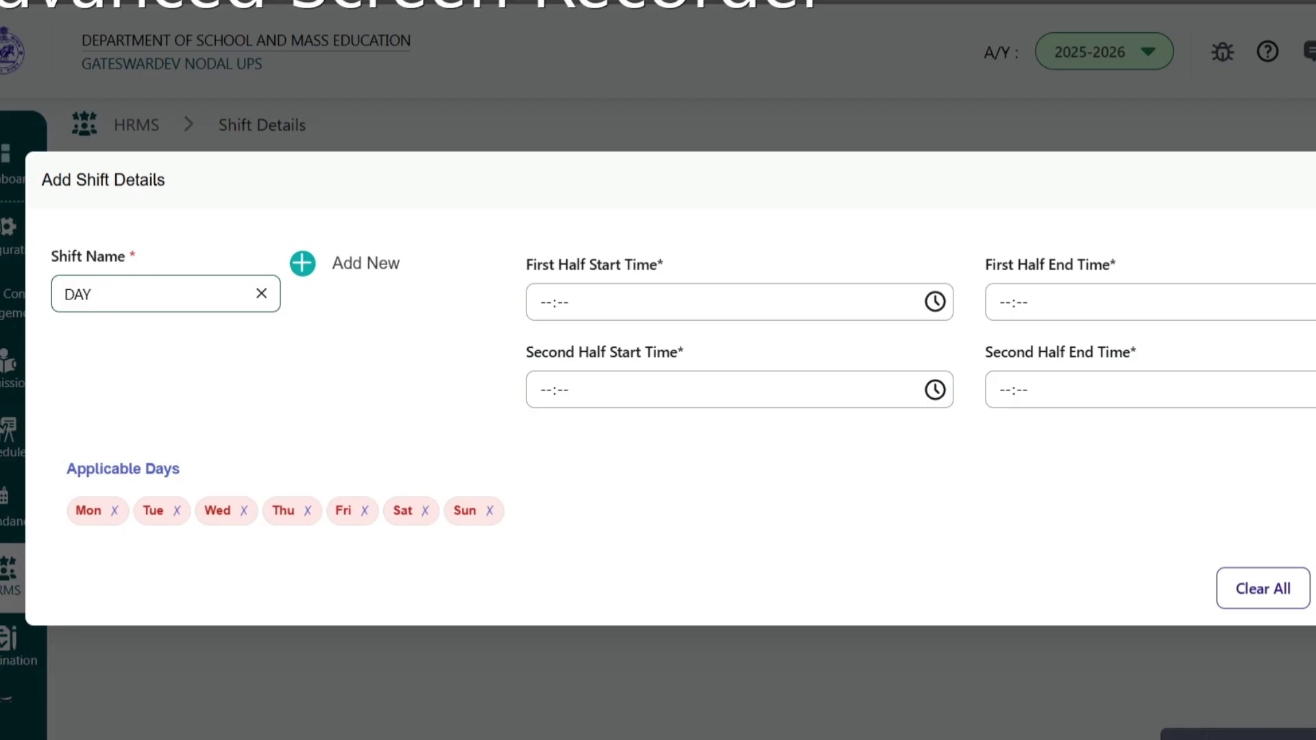
{"action": "key", "text": "Down"}
{"action": "key", "text": "Down"}
{"action": "key", "text": "Down"}
{"action": "key", "text": "Return"}
Step: Mark Monday through Friday as the shift's applicable days, with Saturday and Sunday not selected
{"action": "left_click", "coordinate": [473, 511]}
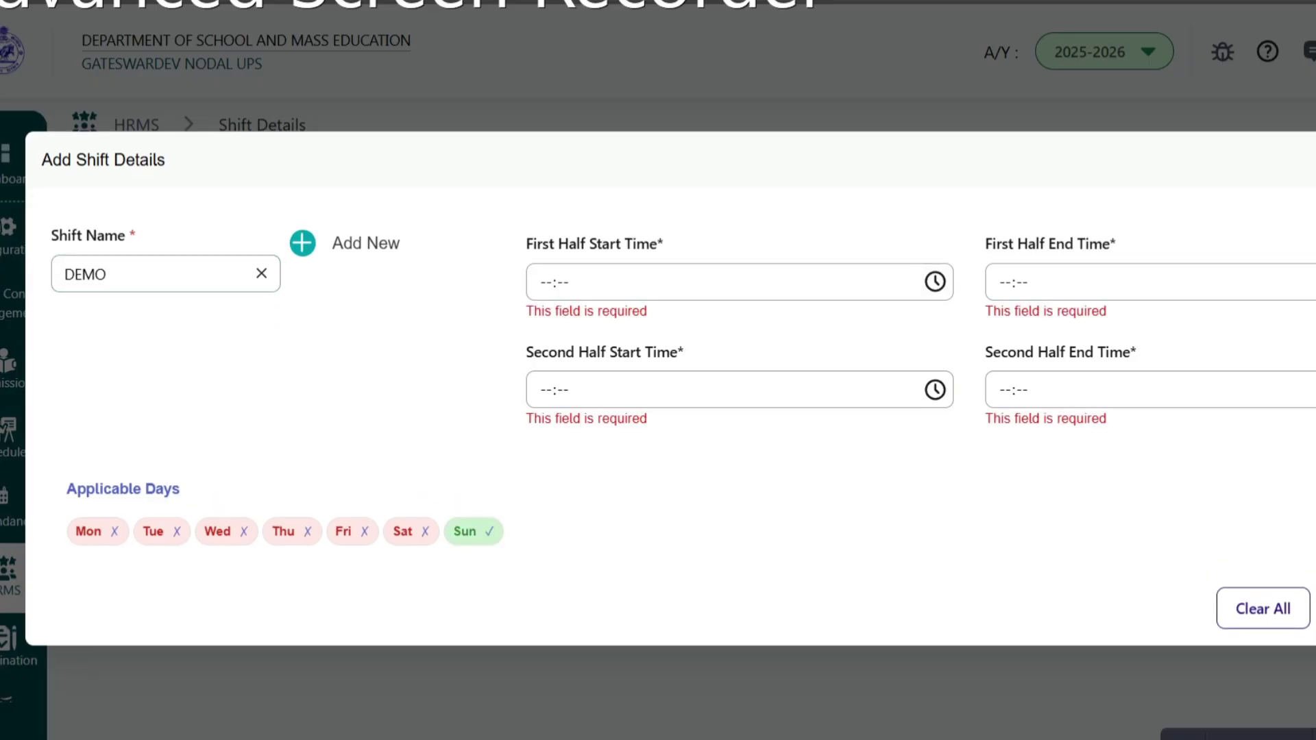
{"action": "left_click", "coordinate": [98, 532]}
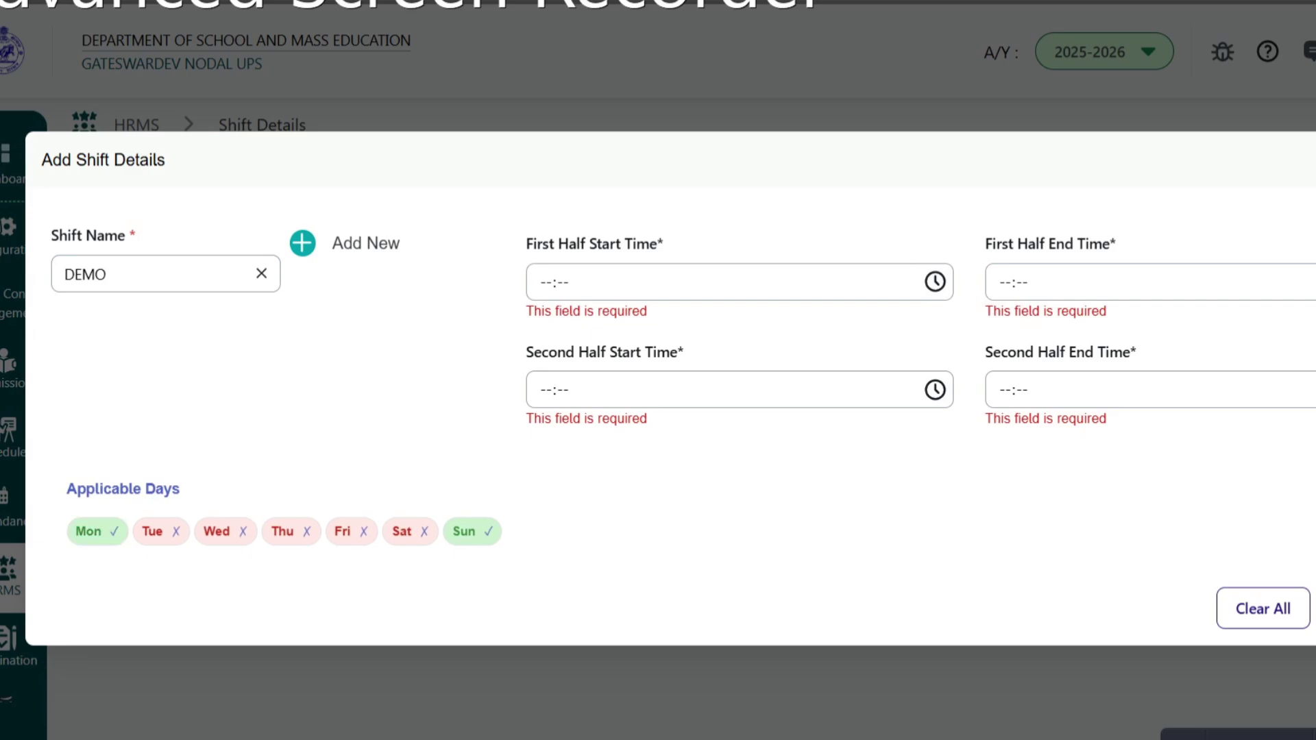
{"action": "left_click", "coordinate": [161, 531]}
{"action": "left_click", "coordinate": [226, 531]}
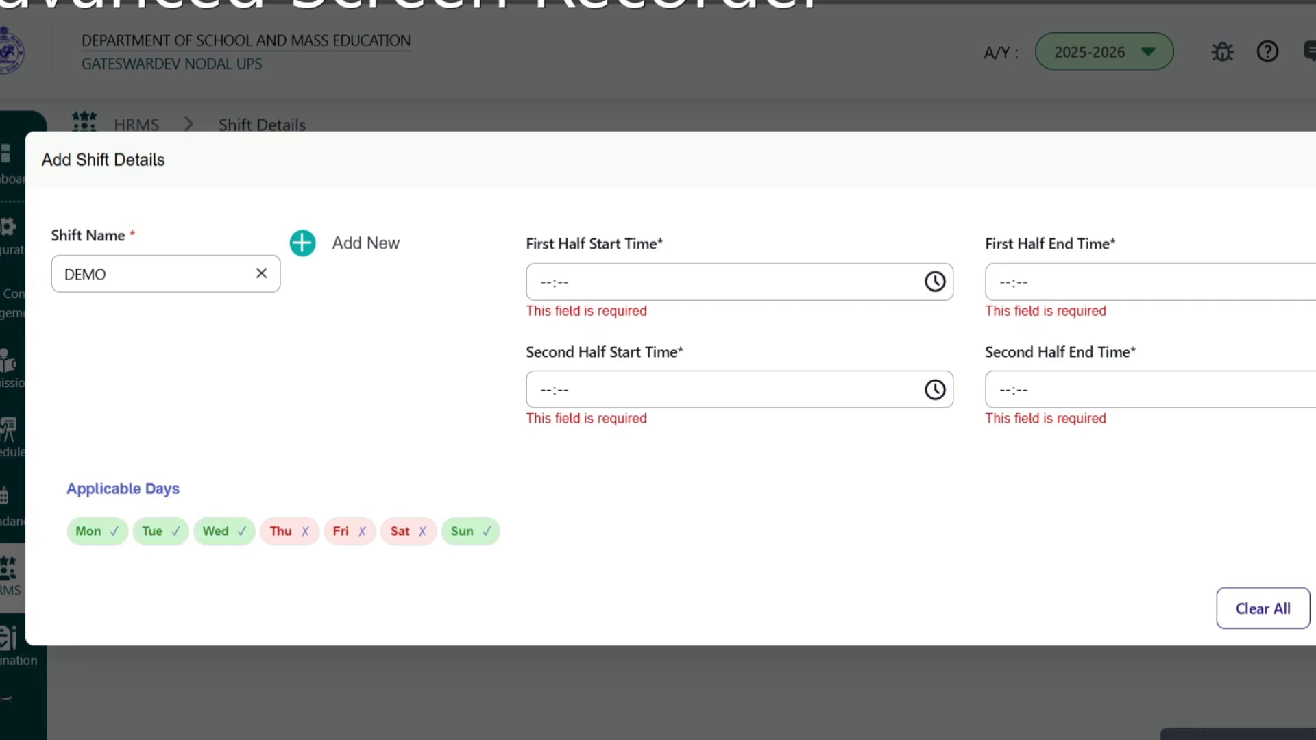
{"action": "left_click", "coordinate": [288, 532]}
{"action": "left_click", "coordinate": [350, 531]}
{"action": "left_click", "coordinate": [407, 532]}
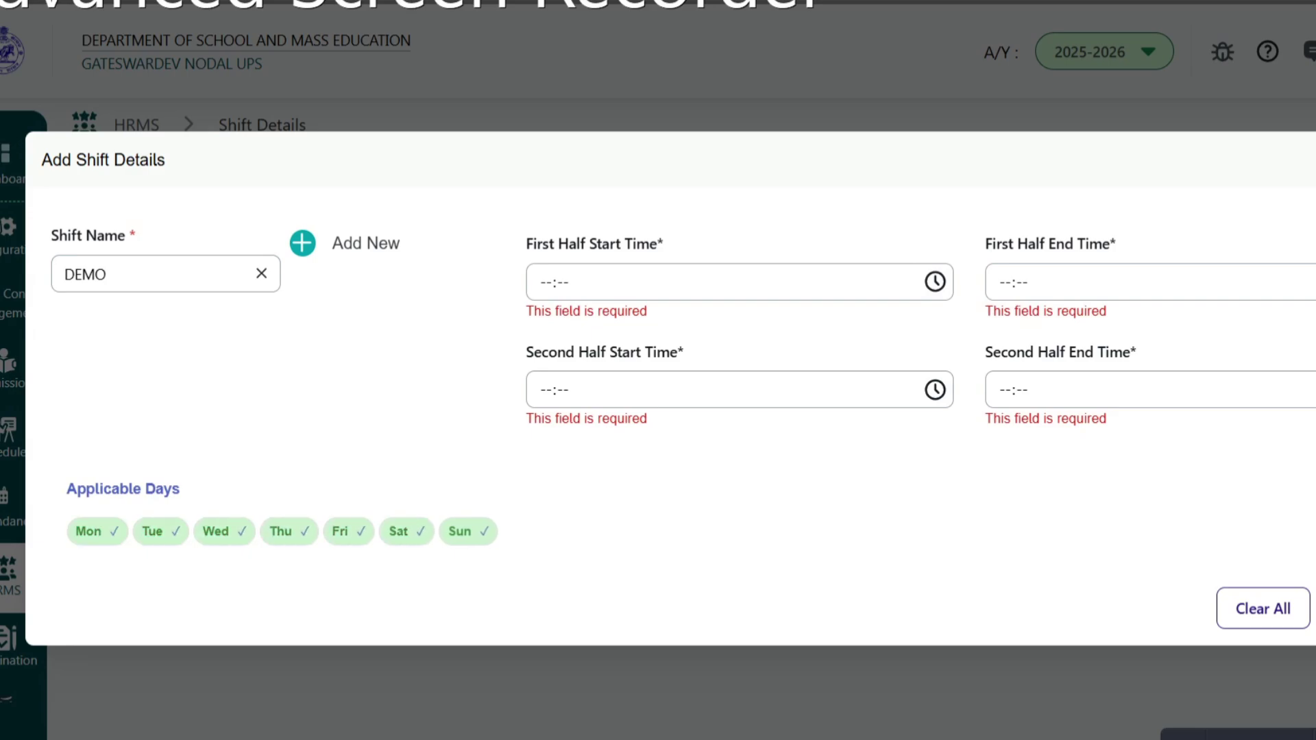
{"action": "left_click", "coordinate": [468, 532]}
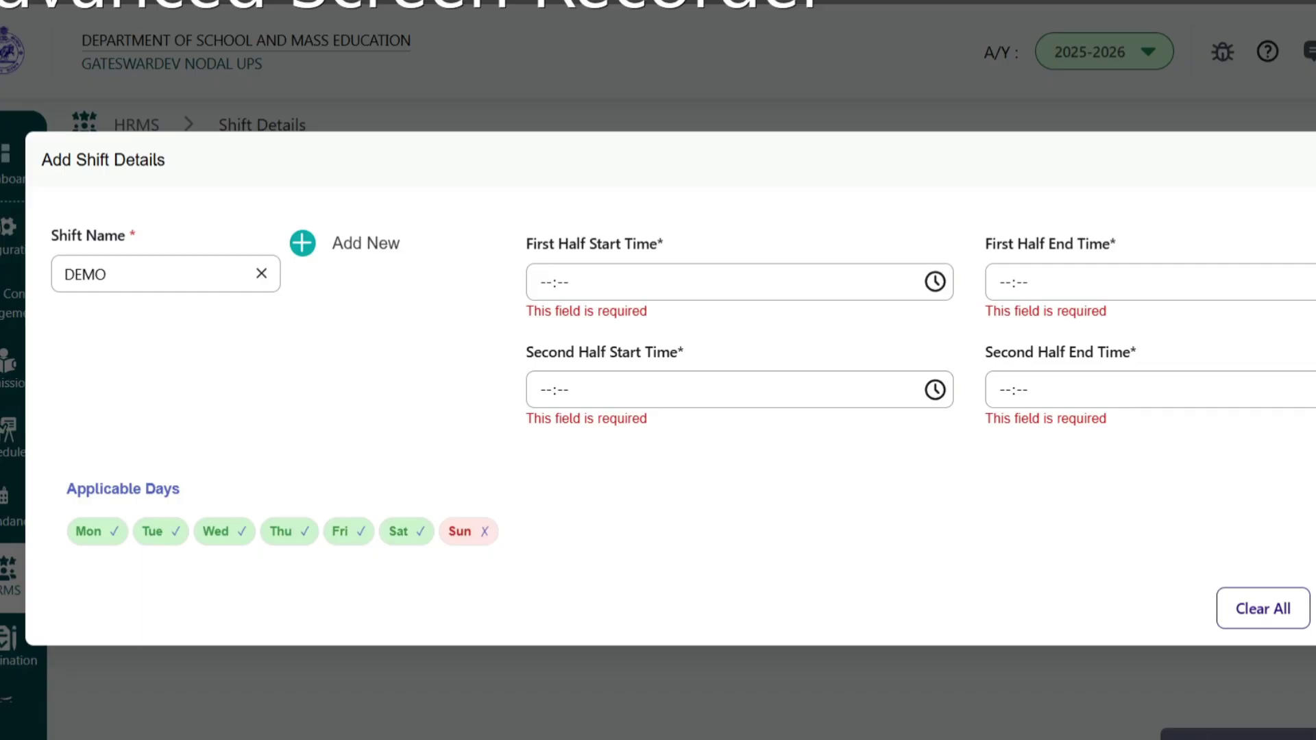
{"action": "left_click", "coordinate": [546, 282]}
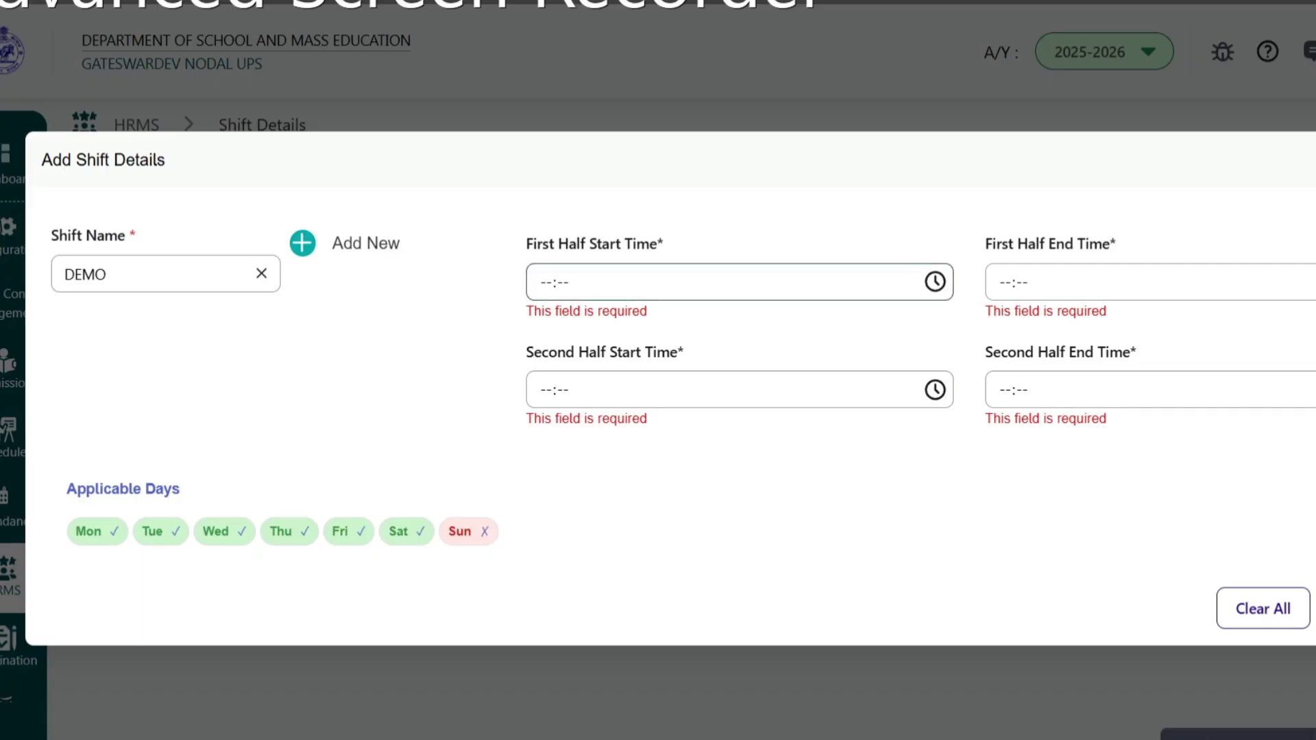
{"action": "left_click", "coordinate": [406, 531]}
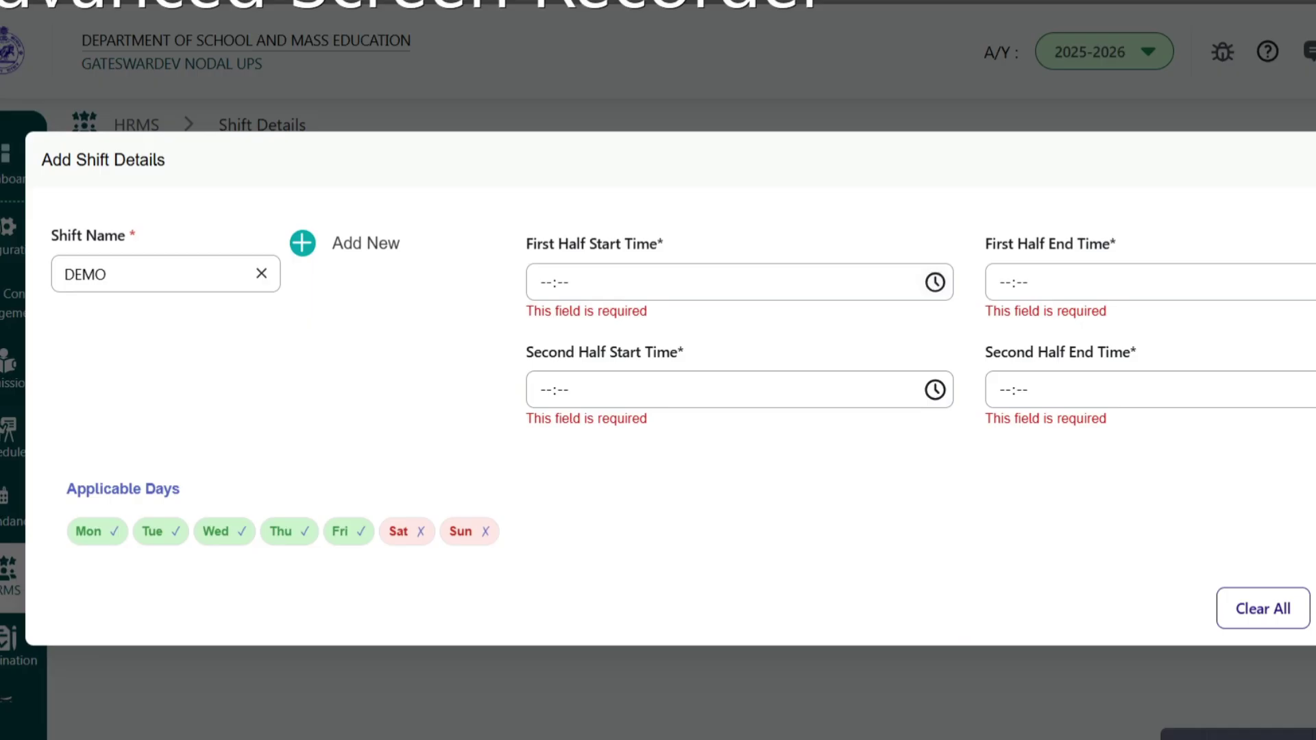
Step: Set the First Half Start Time of the shift to 10:00
{"action": "left_click", "coordinate": [934, 281]}
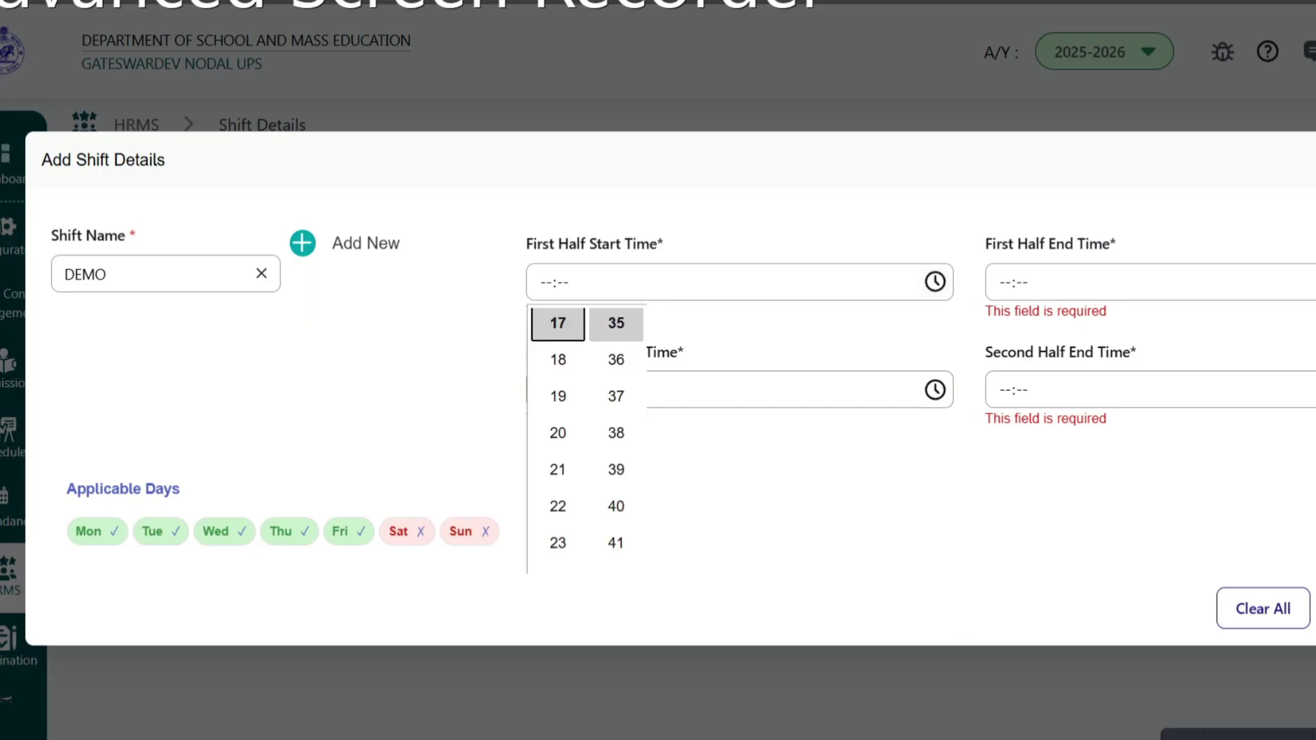
{"action": "key", "text": "Up"}
{"action": "key", "text": "Up"}
{"action": "key", "text": "Up"}
{"action": "key", "text": "Up"}
{"action": "key", "text": "Up"}
{"action": "key", "text": "Up"}
{"action": "key", "text": "Up"}
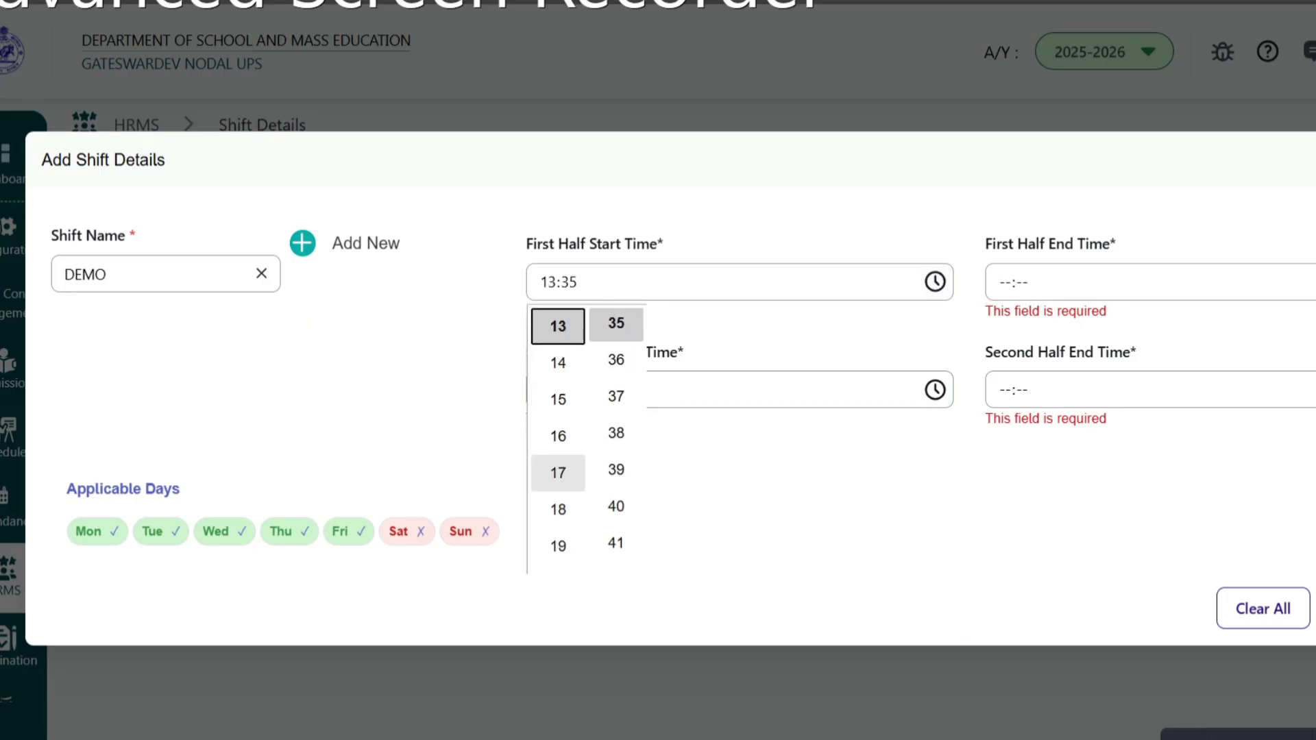
{"action": "key", "text": "Up"}
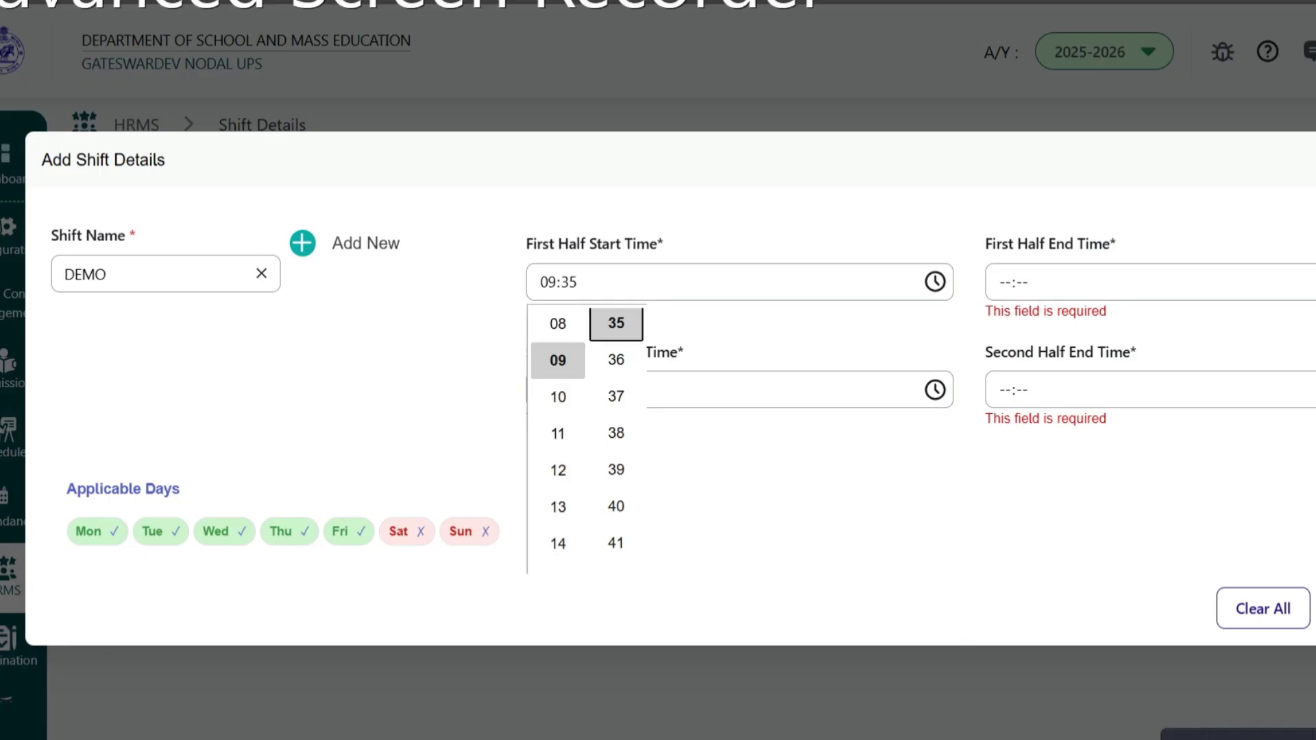
{"action": "key", "text": "Down"}
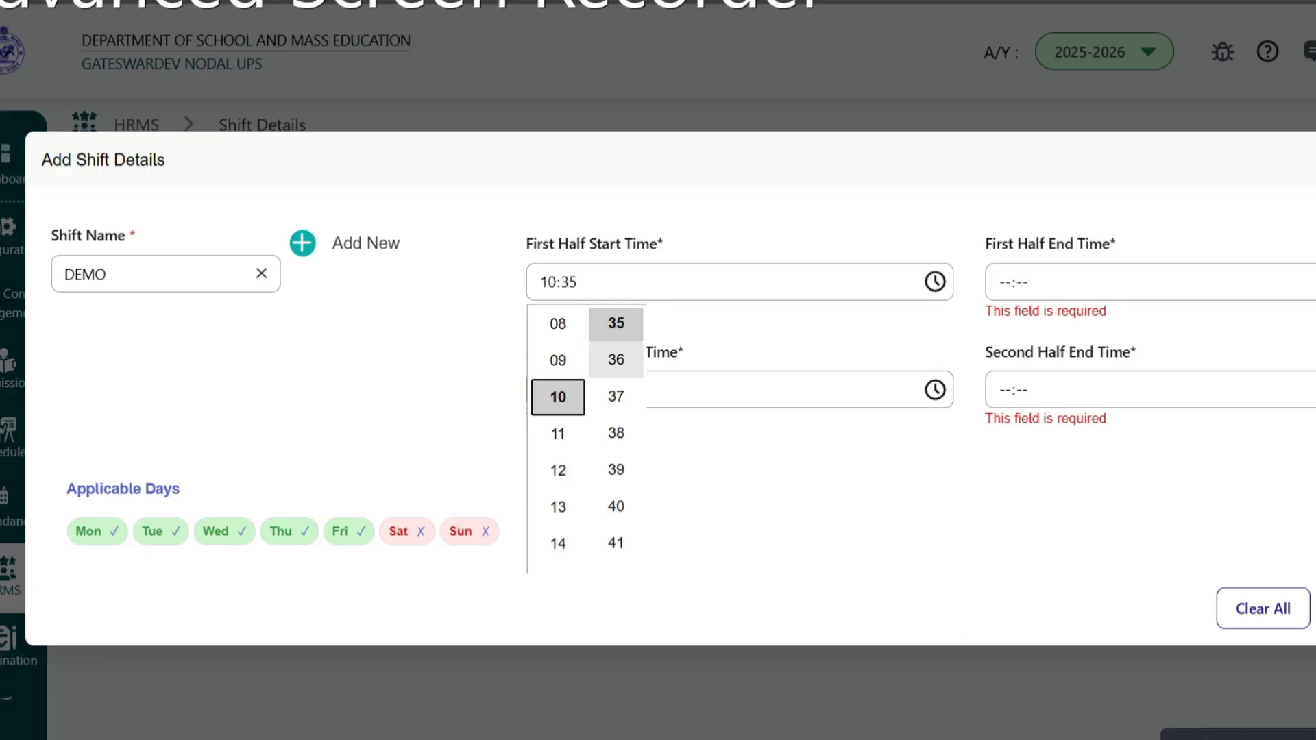
{"action": "key", "text": "Up"}
{"action": "key", "text": "Up"}
{"action": "key", "text": "Up"}
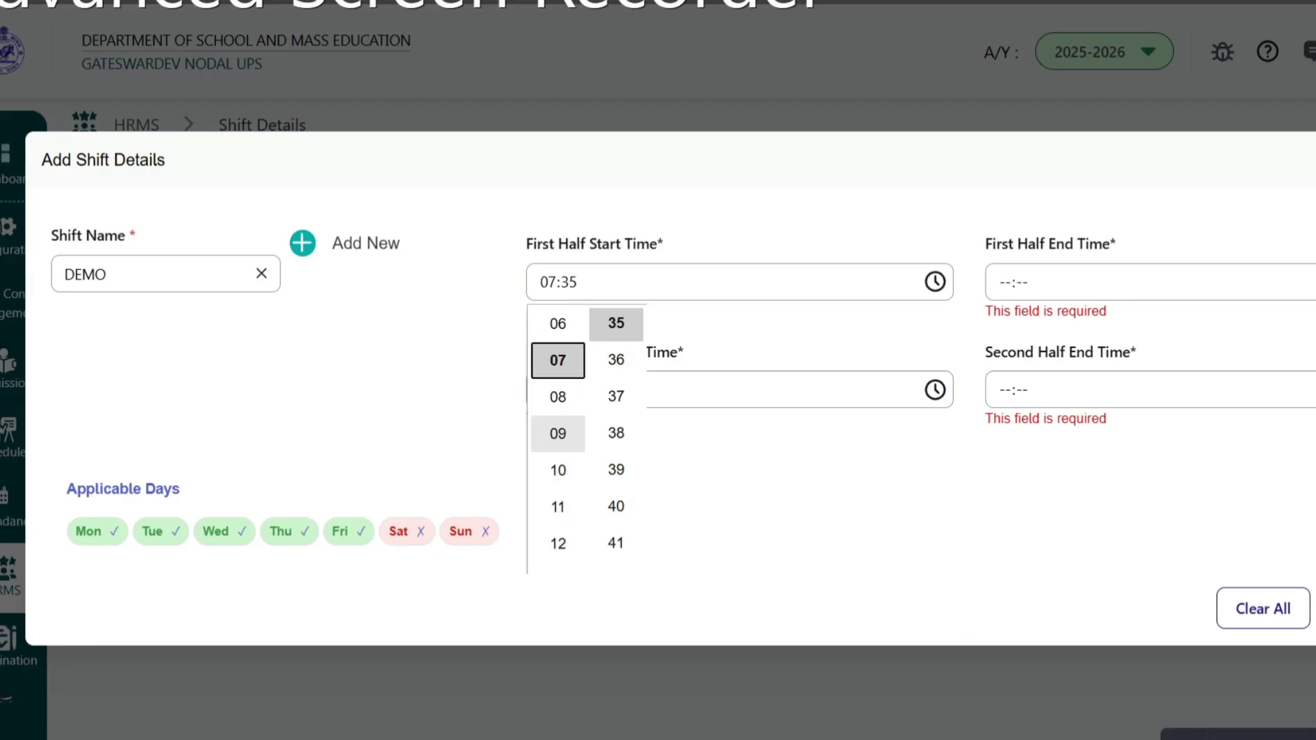
{"action": "key", "text": "Down"}
{"action": "key", "text": "Down"}
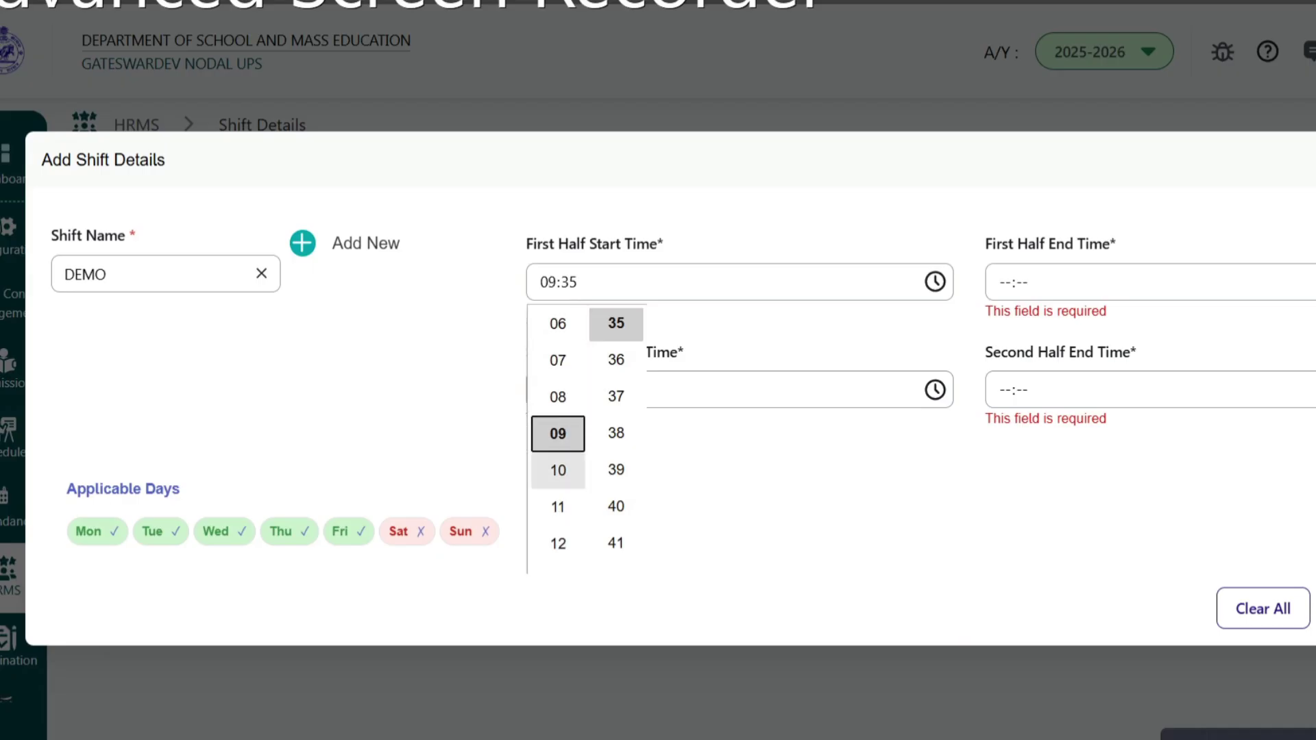
{"action": "key", "text": "Down"}
{"action": "key", "text": "Right"}
{"action": "key", "text": "Down"}
{"action": "key", "text": "Down"}
{"action": "key", "text": "Down"}
{"action": "key", "text": "Down"}
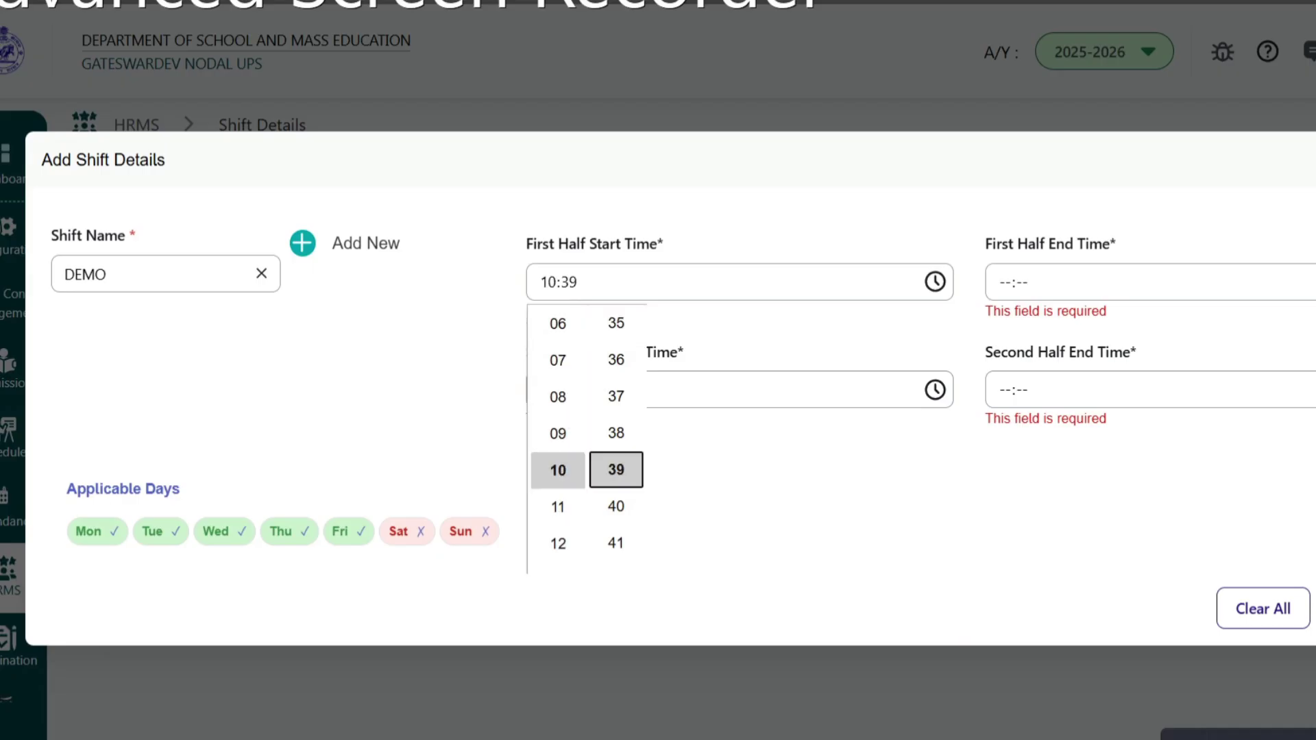
{"action": "key", "text": "Up"}
{"action": "key", "text": "Up"}
{"action": "key", "text": "Up"}
{"action": "key", "text": "Up"}
{"action": "key", "text": "Up"}
{"action": "key", "text": "Up"}
{"action": "key", "text": "Up"}
{"action": "key", "text": "Up"}
{"action": "key", "text": "Up"}
{"action": "key", "text": "Up"}
{"action": "key", "text": "Up"}
{"action": "key", "text": "Up"}
{"action": "key", "text": "Up"}
{"action": "key", "text": "Up"}
{"action": "key", "text": "Up"}
{"action": "key", "text": "Up"}
{"action": "key", "text": "Up"}
{"action": "key", "text": "Up"}
{"action": "key", "text": "Up"}
{"action": "key", "text": "Up"}
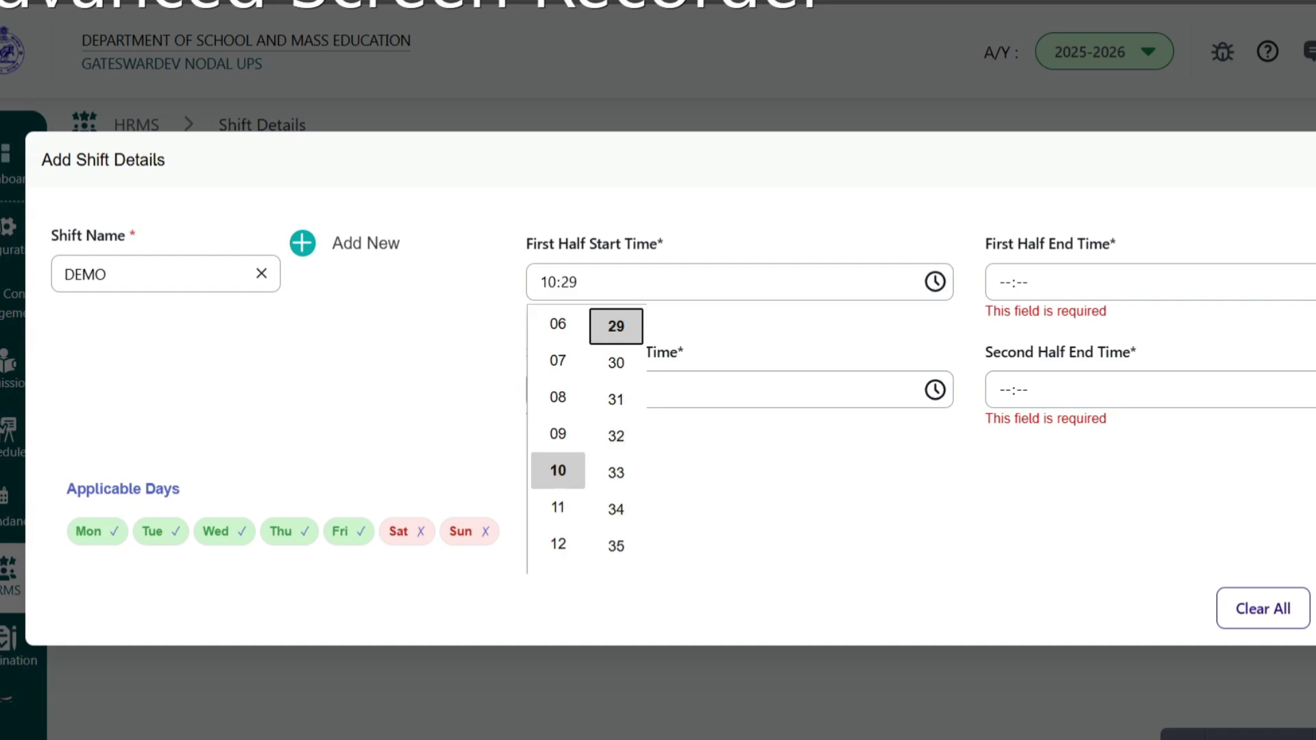
{"action": "key", "text": "Up"}
{"action": "key", "text": "Up"}
{"action": "key", "text": "Up"}
{"action": "key", "text": "Up"}
{"action": "key", "text": "Up"}
{"action": "key", "text": "Up"}
{"action": "key", "text": "Up"}
{"action": "key", "text": "Up"}
{"action": "key", "text": "Up"}
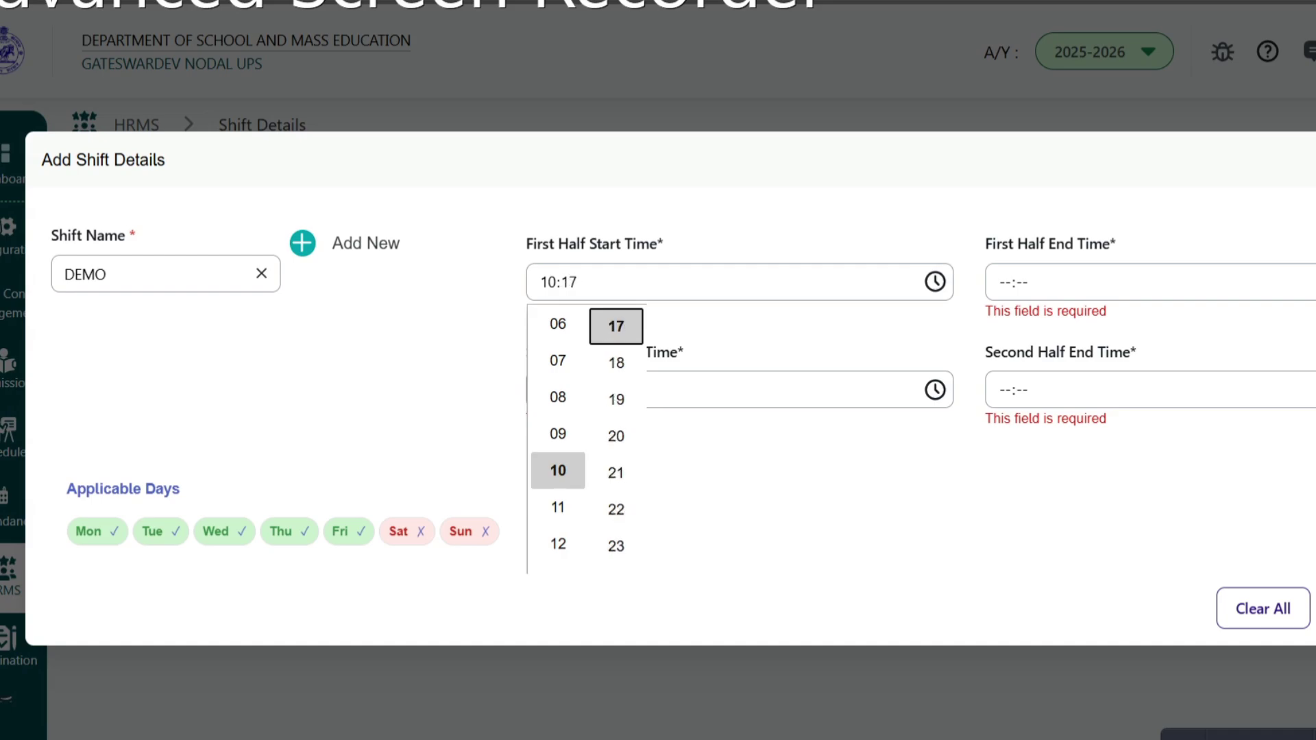
{"action": "key", "text": "Up"}
{"action": "key", "text": "Up"}
{"action": "key", "text": "Up"}
{"action": "key", "text": "Up"}
{"action": "key", "text": "Up"}
{"action": "key", "text": "Up"}
{"action": "key", "text": "Up"}
{"action": "key", "text": "Up"}
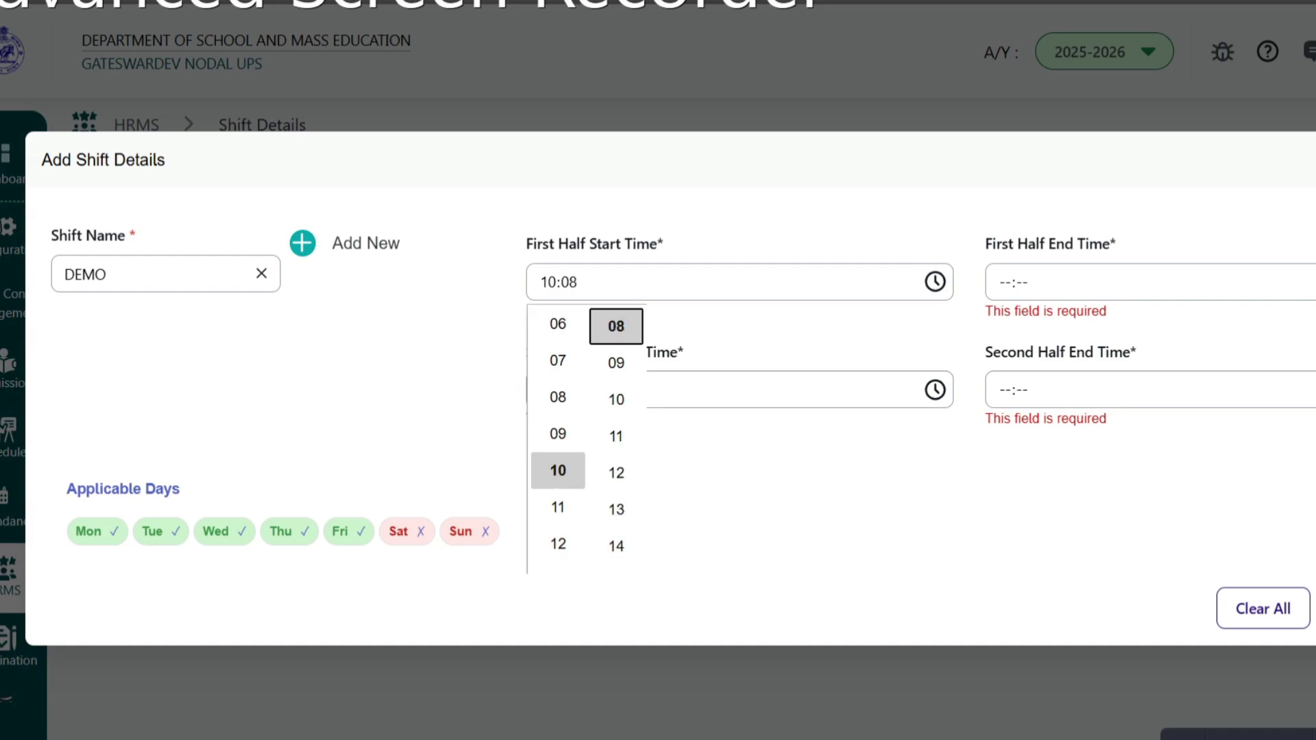
{"action": "key", "text": "Up"}
{"action": "key", "text": "Up"}
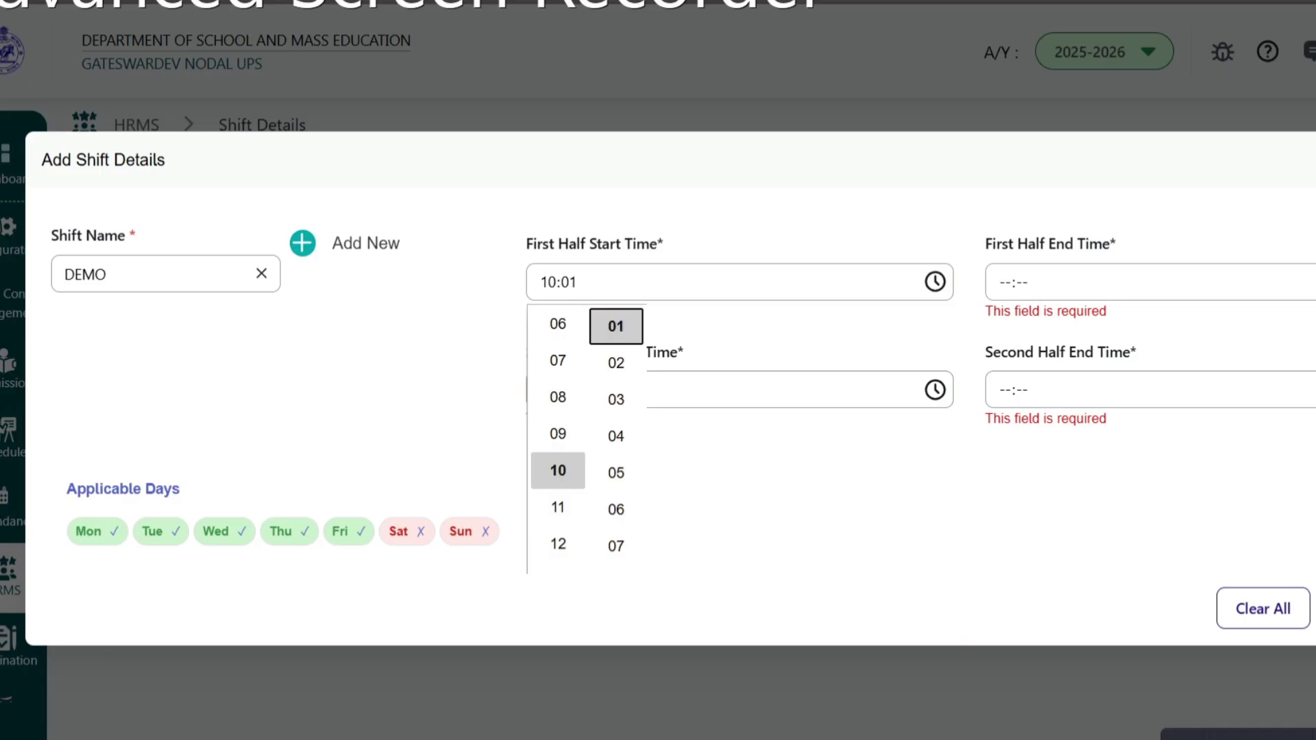
{"action": "key", "text": "Up"}
{"action": "scroll", "coordinate": [616, 326], "scroll_direction": "up", "scroll_amount": 1}
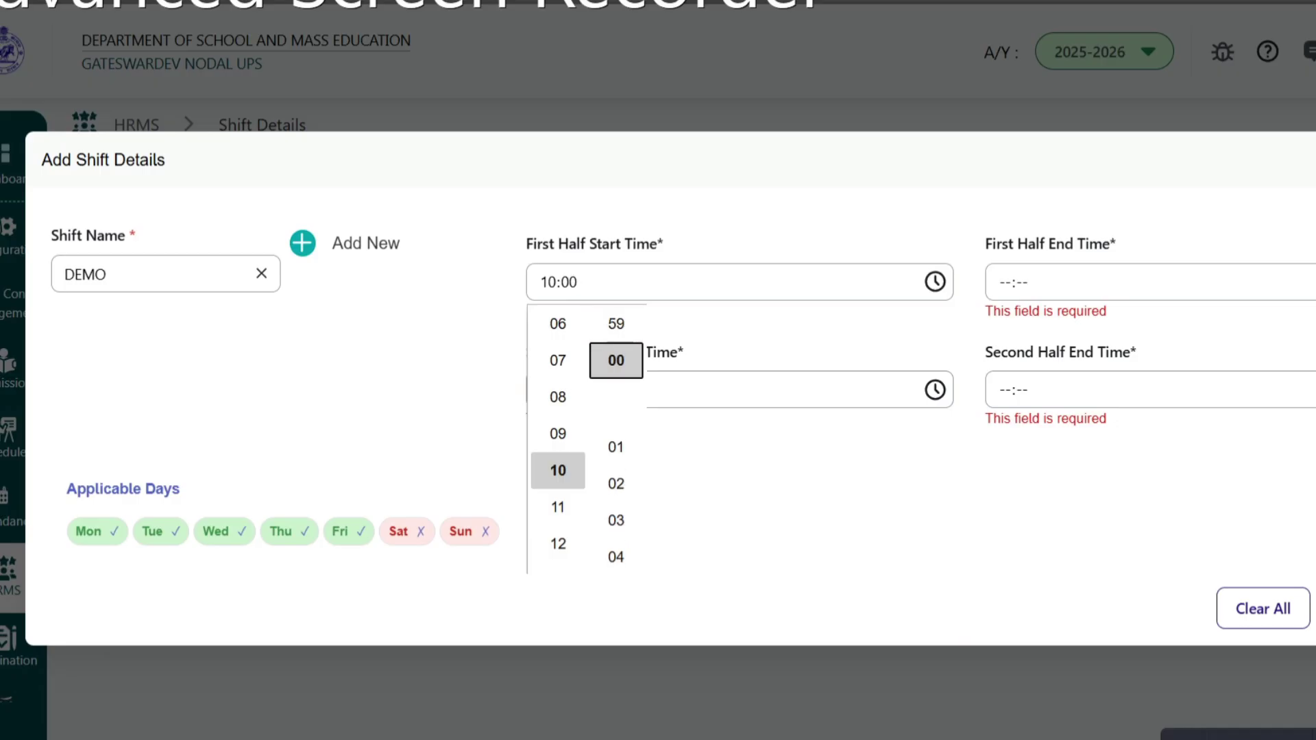
{"action": "key", "text": "Return"}
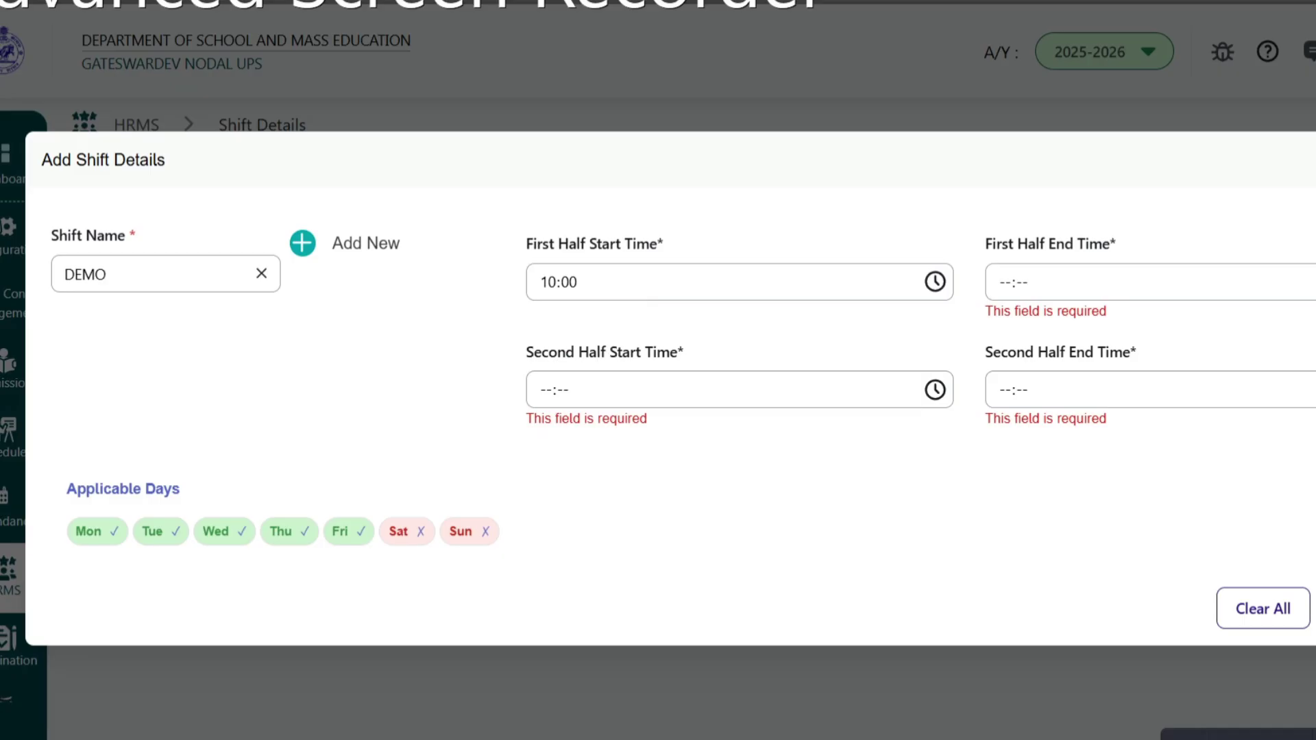
Step: Set the First Half End Time of the DEMO shift to 13:15
{"action": "left_click", "coordinate": [1165, 281]}
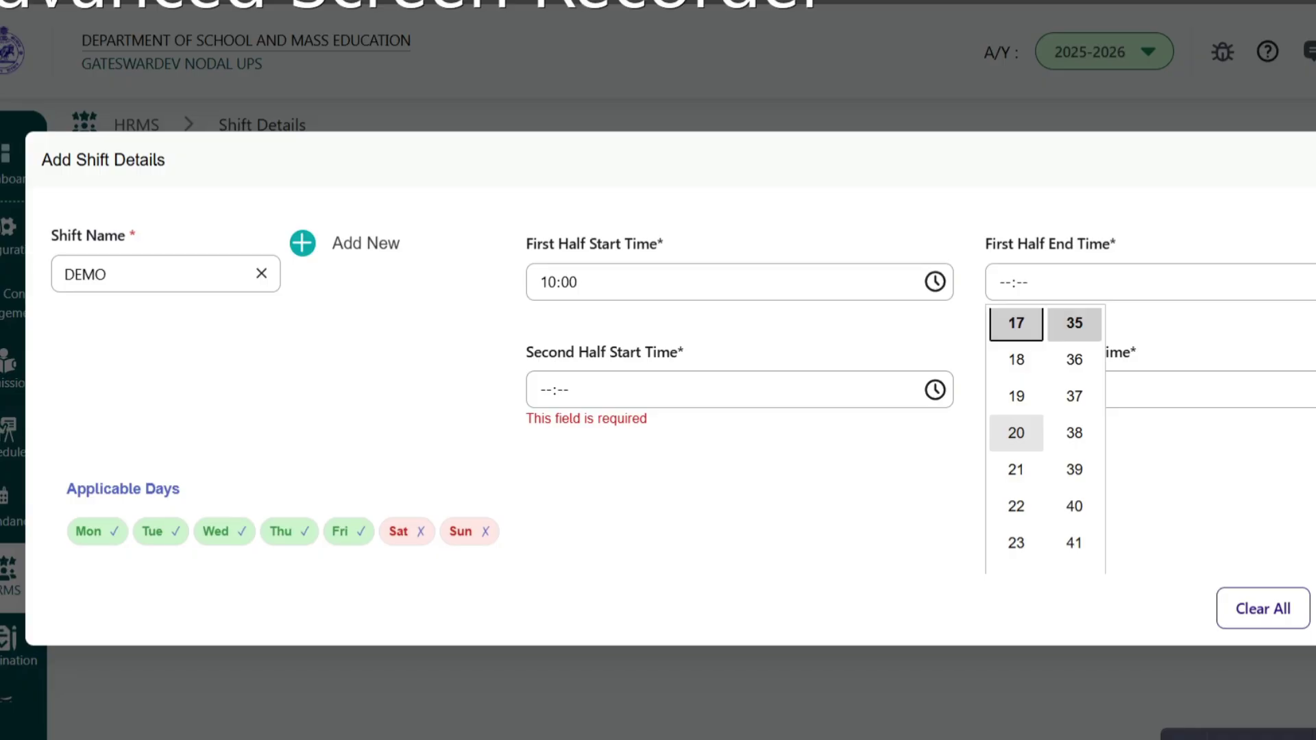
{"action": "key", "text": "Up"}
{"action": "key", "text": "Up"}
{"action": "key", "text": "Up"}
{"action": "key", "text": "Up"}
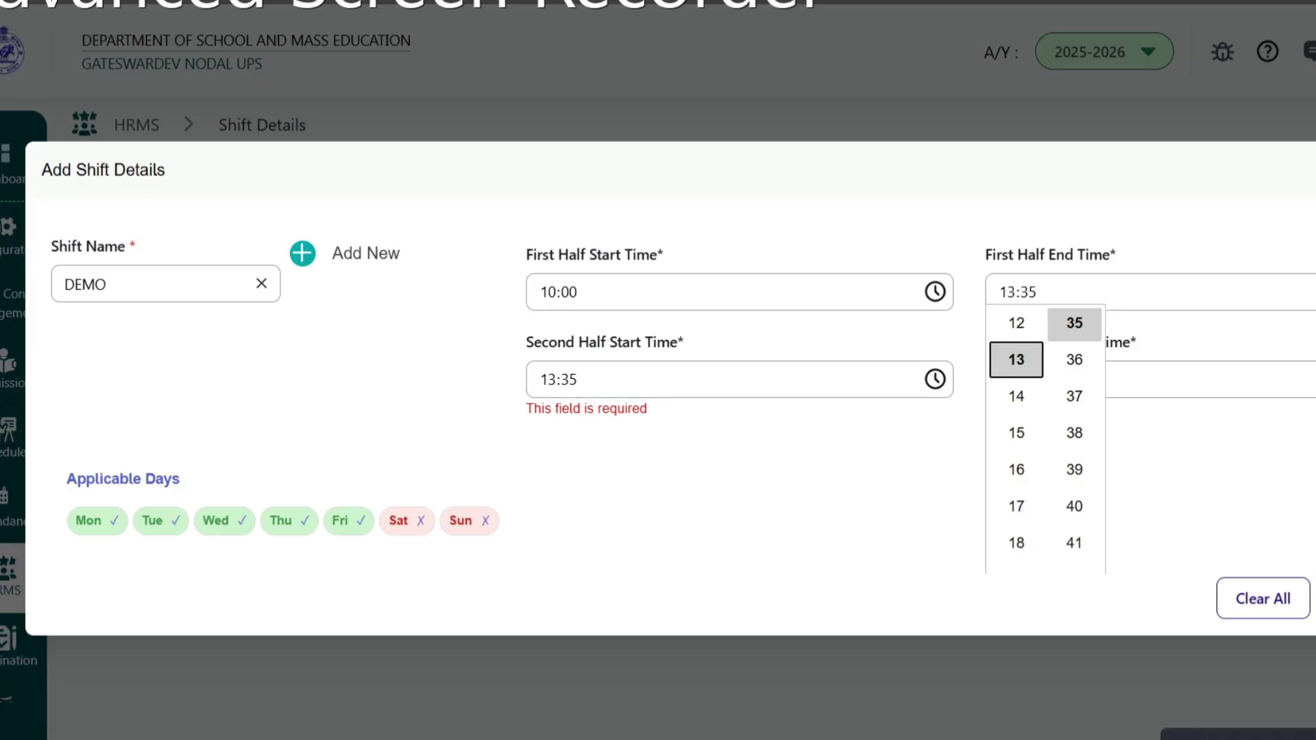
{"action": "key", "text": "Right"}
{"action": "key", "text": "Down"}
{"action": "key", "text": "Up"}
{"action": "key", "text": "Up"}
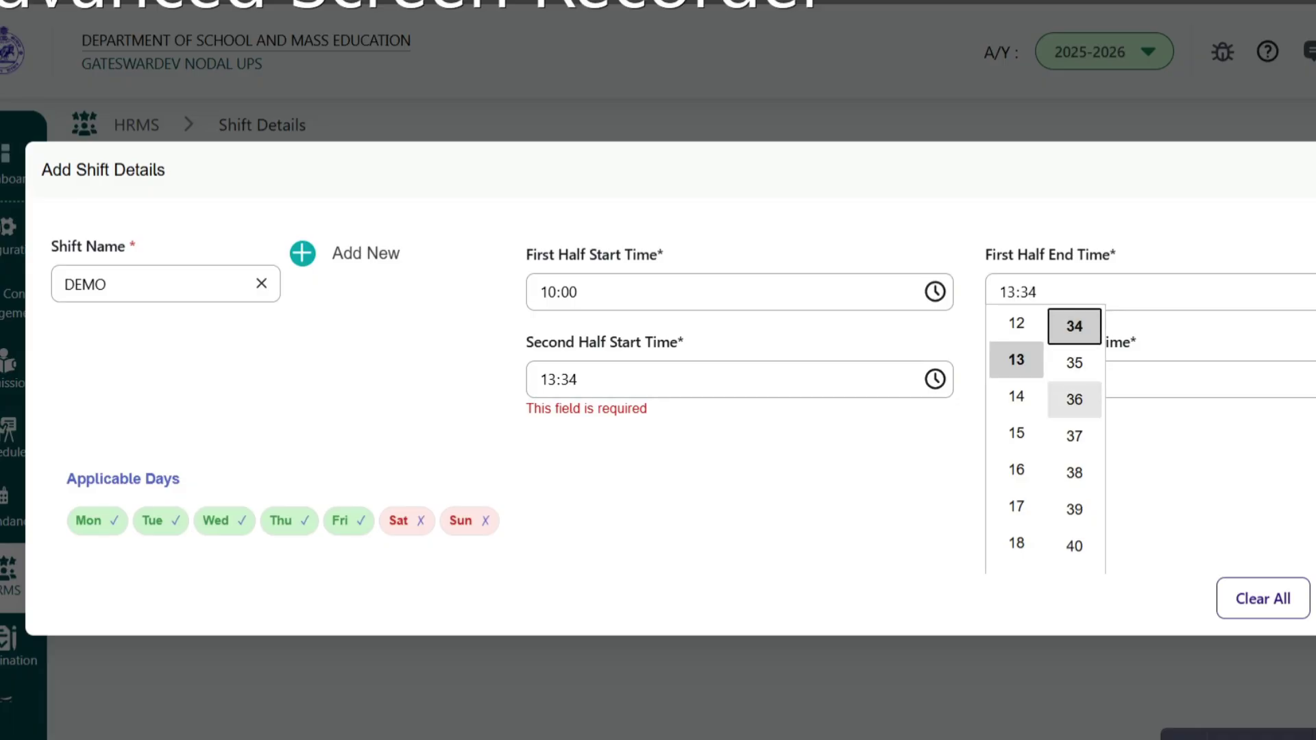
{"action": "key", "text": "Up"}
{"action": "key", "text": "Up"}
{"action": "key", "text": "Up"}
{"action": "key", "text": "Up"}
{"action": "key", "text": "Up"}
{"action": "key", "text": "Up"}
{"action": "key", "text": "Up"}
{"action": "key", "text": "Up"}
{"action": "key", "text": "Up"}
{"action": "key", "text": "Up"}
{"action": "key", "text": "Up"}
{"action": "key", "text": "Up"}
{"action": "key", "text": "Up"}
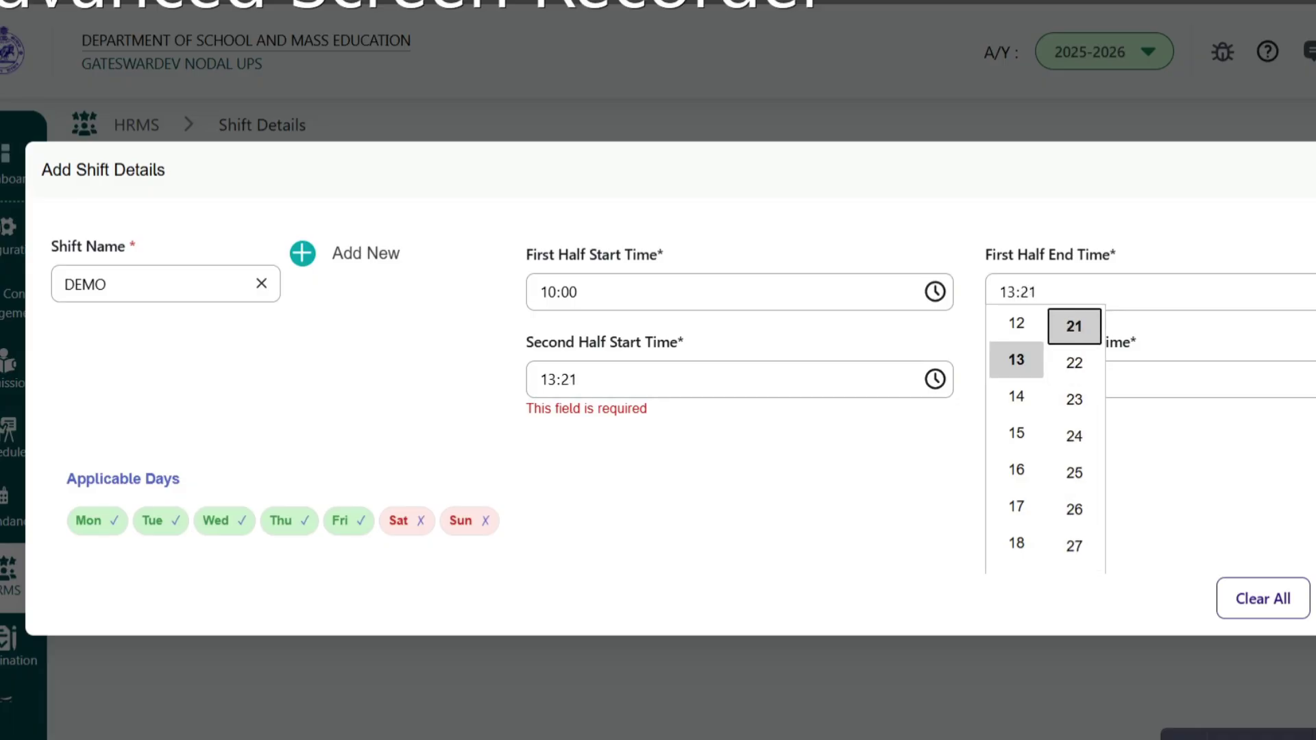
{"action": "key", "text": "Up"}
{"action": "key", "text": "Up"}
{"action": "key", "text": "Up"}
{"action": "key", "text": "Up"}
{"action": "key", "text": "Up"}
{"action": "key", "text": "Up"}
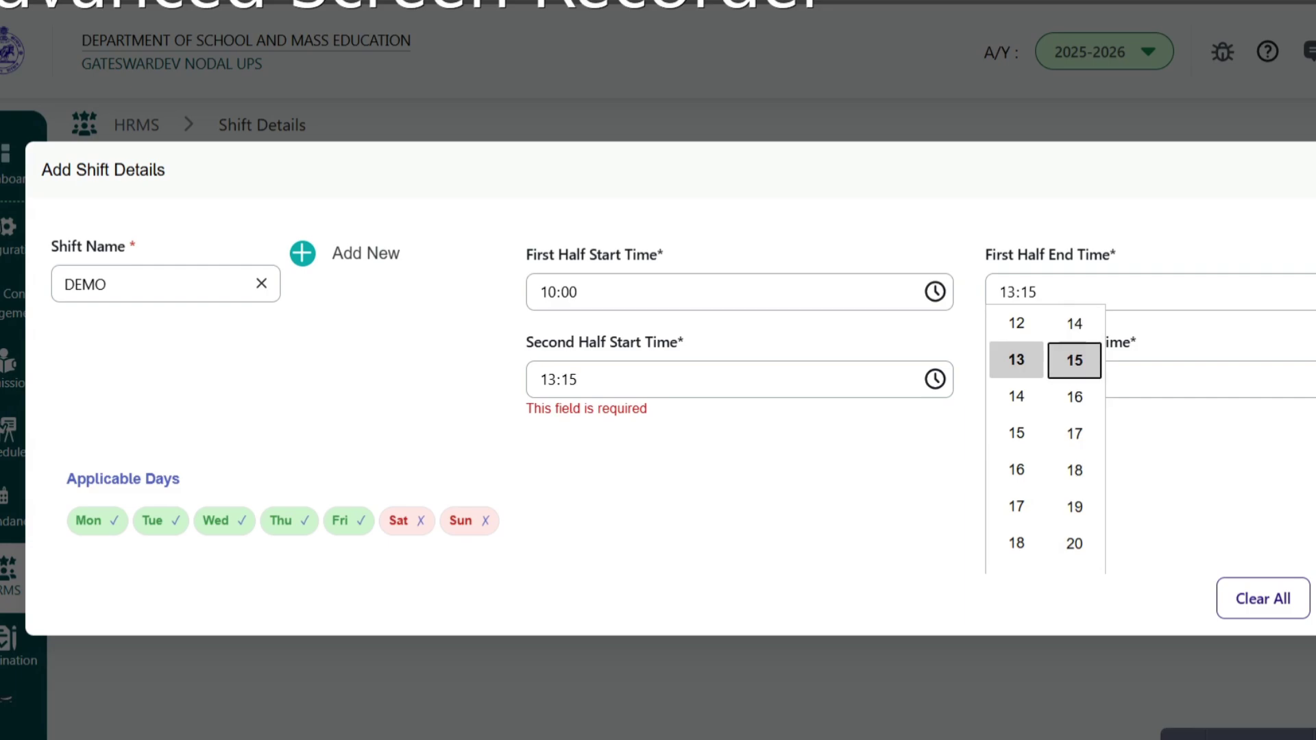
{"action": "key", "text": "Tab"}
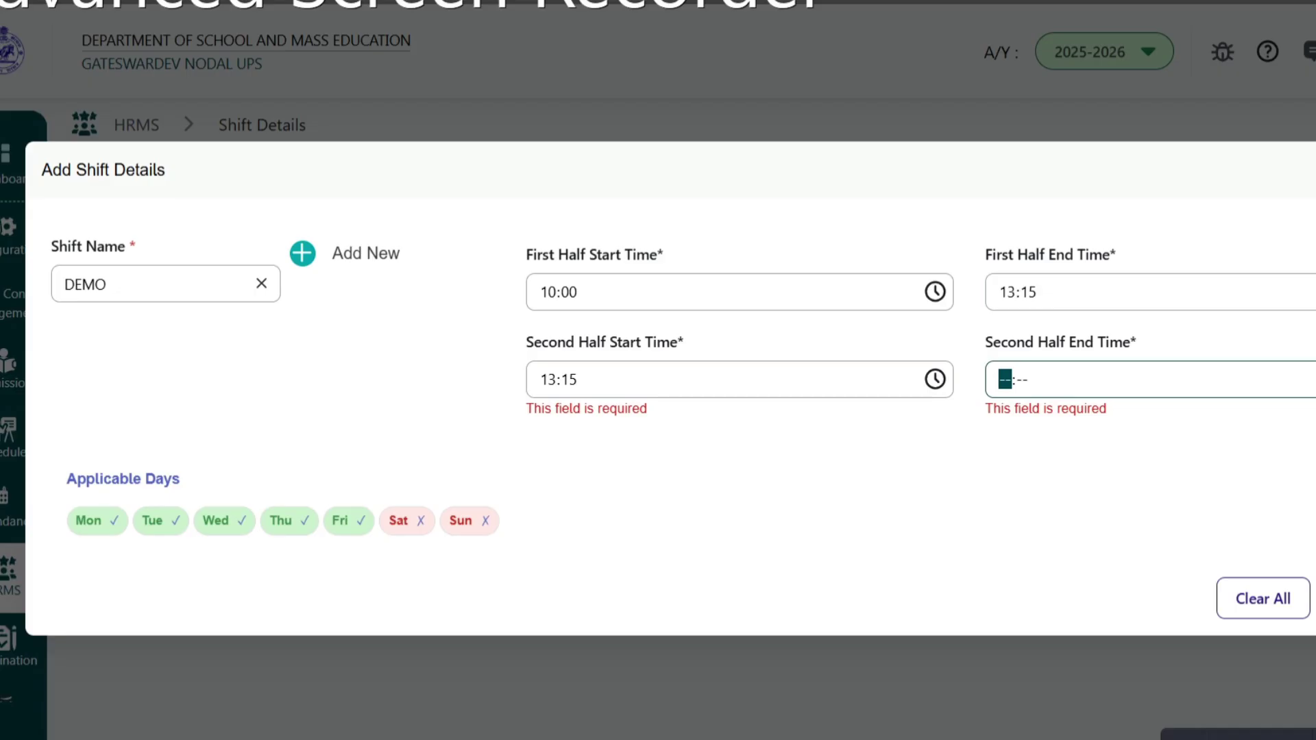
Step: Set the Second Half End Time to 16:00 and save the DEMO shift details
{"action": "key", "text": "space"}
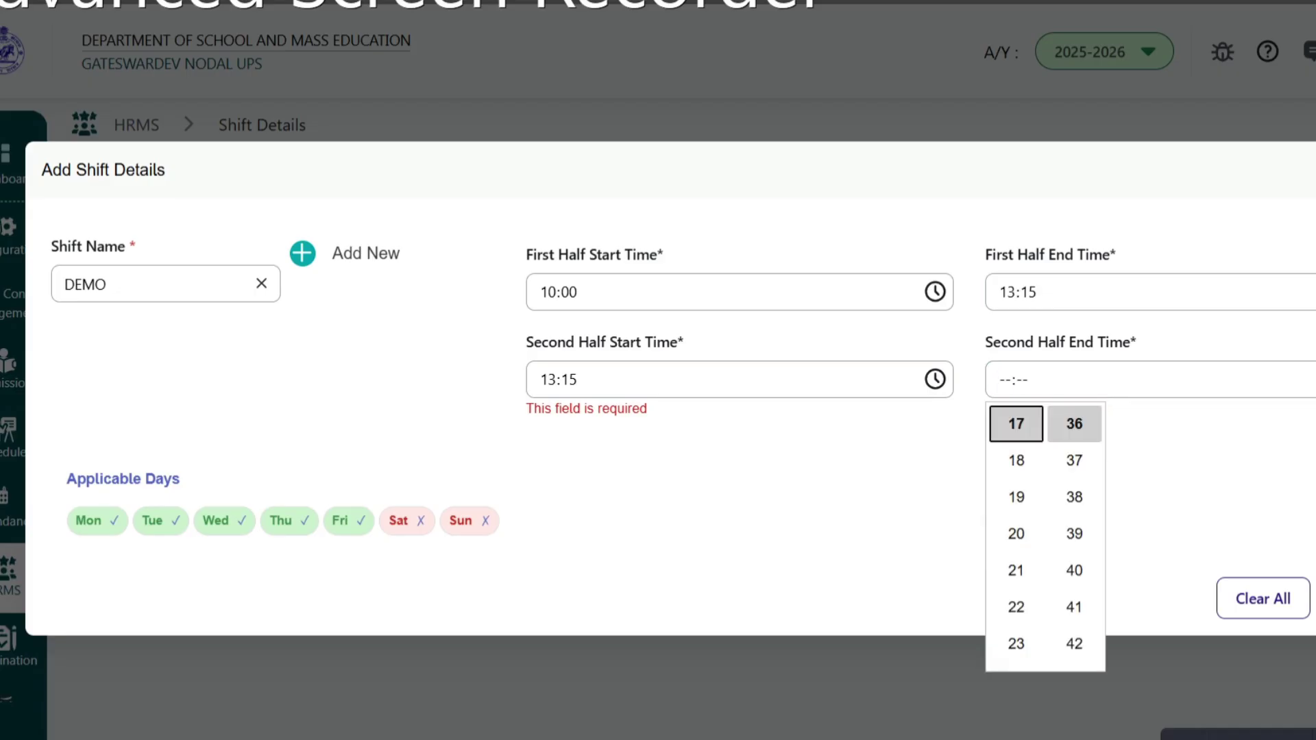
{"action": "scroll", "coordinate": [1016, 460], "scroll_direction": "down", "scroll_amount": 1}
{"action": "key", "text": "Up"}
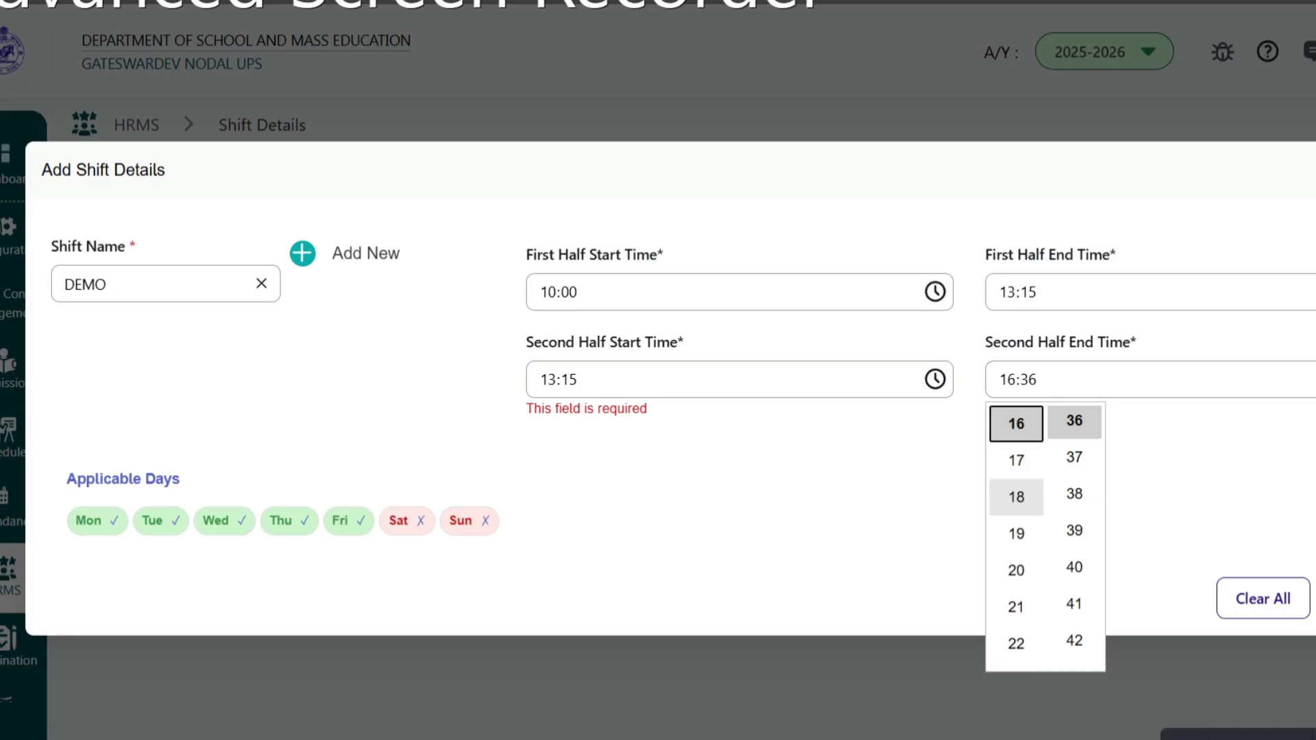
{"action": "scroll", "coordinate": [1016, 423], "scroll_direction": "up", "scroll_amount": 1}
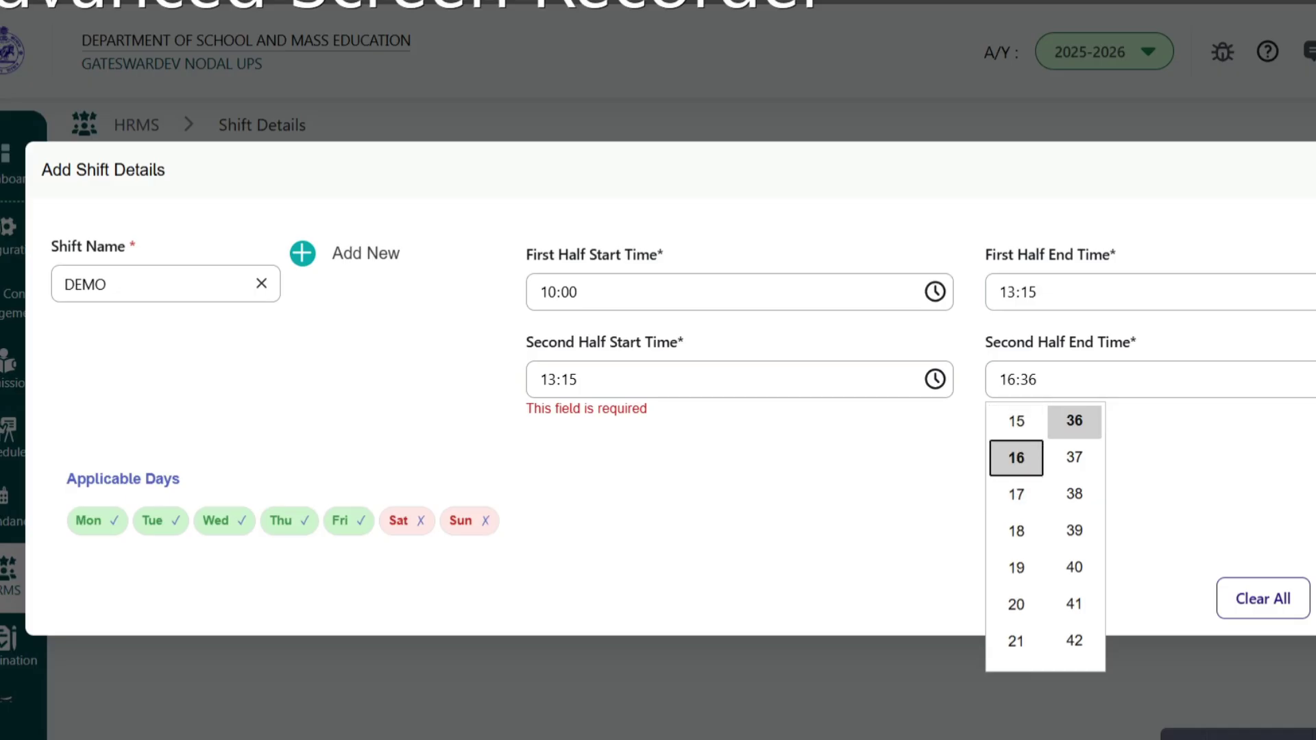
{"action": "left_click", "coordinate": [1073, 457]}
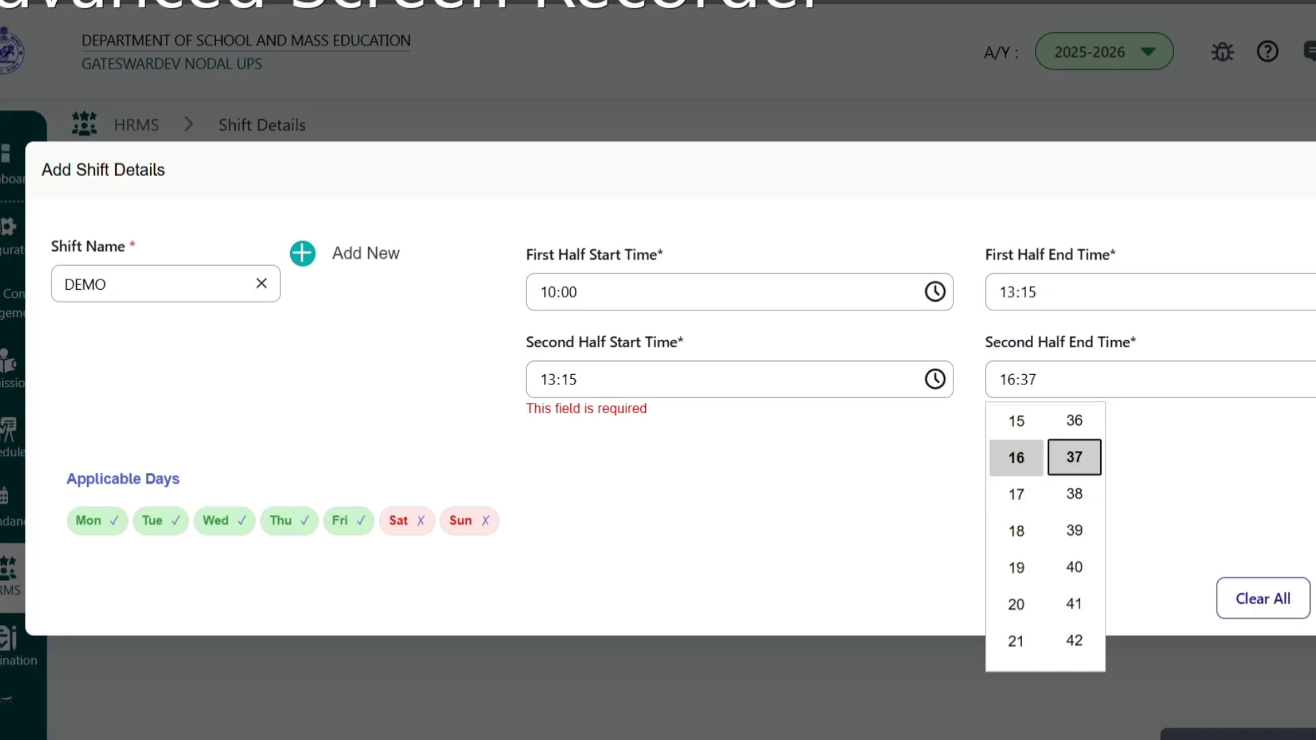
{"action": "key", "text": "Up"}
{"action": "key", "text": "Up"}
{"action": "key", "text": "Up"}
{"action": "key", "text": "Up"}
{"action": "key", "text": "Up"}
{"action": "key", "text": "Up"}
{"action": "key", "text": "Up"}
{"action": "key", "text": "Up"}
{"action": "key", "text": "Up"}
{"action": "key", "text": "Up"}
{"action": "key", "text": "Up"}
{"action": "key", "text": "Up"}
{"action": "key", "text": "Up"}
{"action": "key", "text": "Up"}
{"action": "key", "text": "Up"}
{"action": "key", "text": "Up"}
{"action": "key", "text": "Up"}
{"action": "key", "text": "Up"}
{"action": "key", "text": "Up"}
{"action": "key", "text": "Up"}
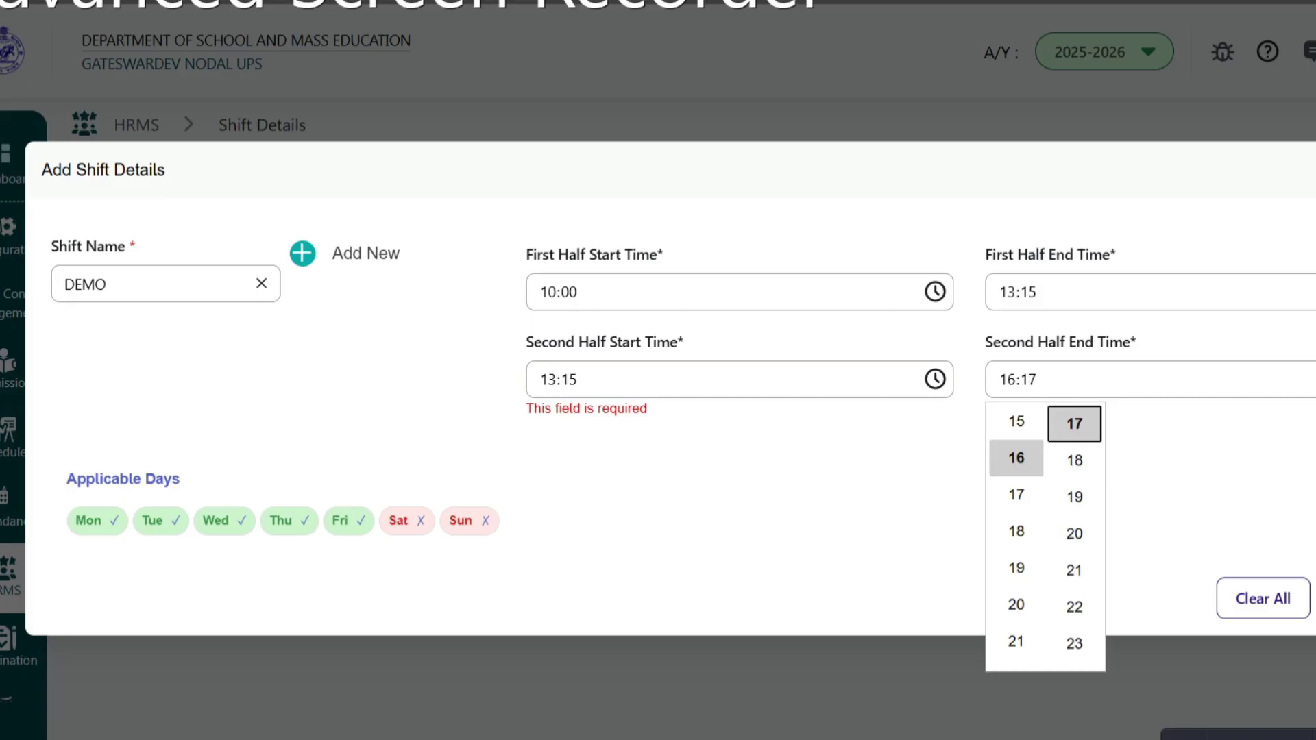
{"action": "key", "text": "Up"}
{"action": "key", "text": "Up"}
{"action": "key", "text": "Up"}
{"action": "key", "text": "Up"}
{"action": "key", "text": "Up"}
{"action": "key", "text": "Up"}
{"action": "key", "text": "Up"}
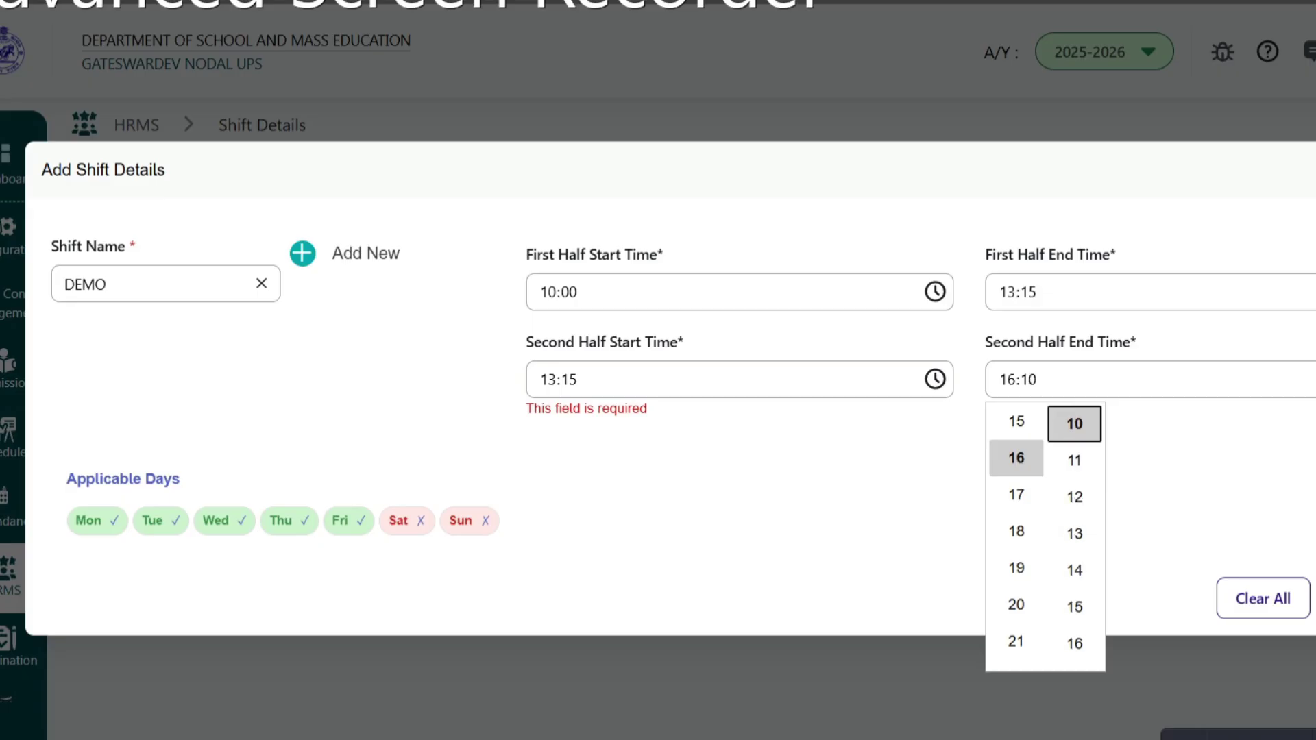
{"action": "key", "text": "Up"}
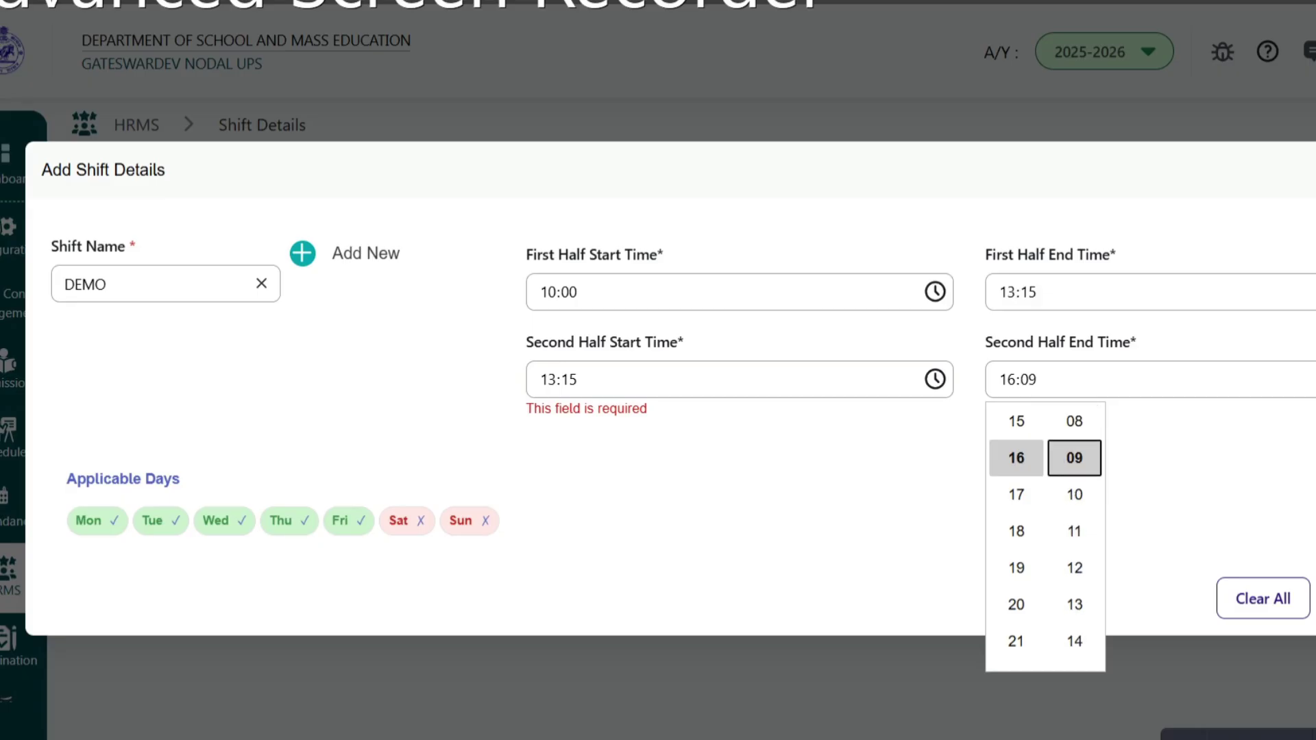
{"action": "key", "text": "Up"}
{"action": "key", "text": "Up"}
{"action": "key", "text": "Up"}
{"action": "key", "text": "Up"}
{"action": "key", "text": "Up"}
{"action": "key", "text": "Up"}
{"action": "key", "text": "Up"}
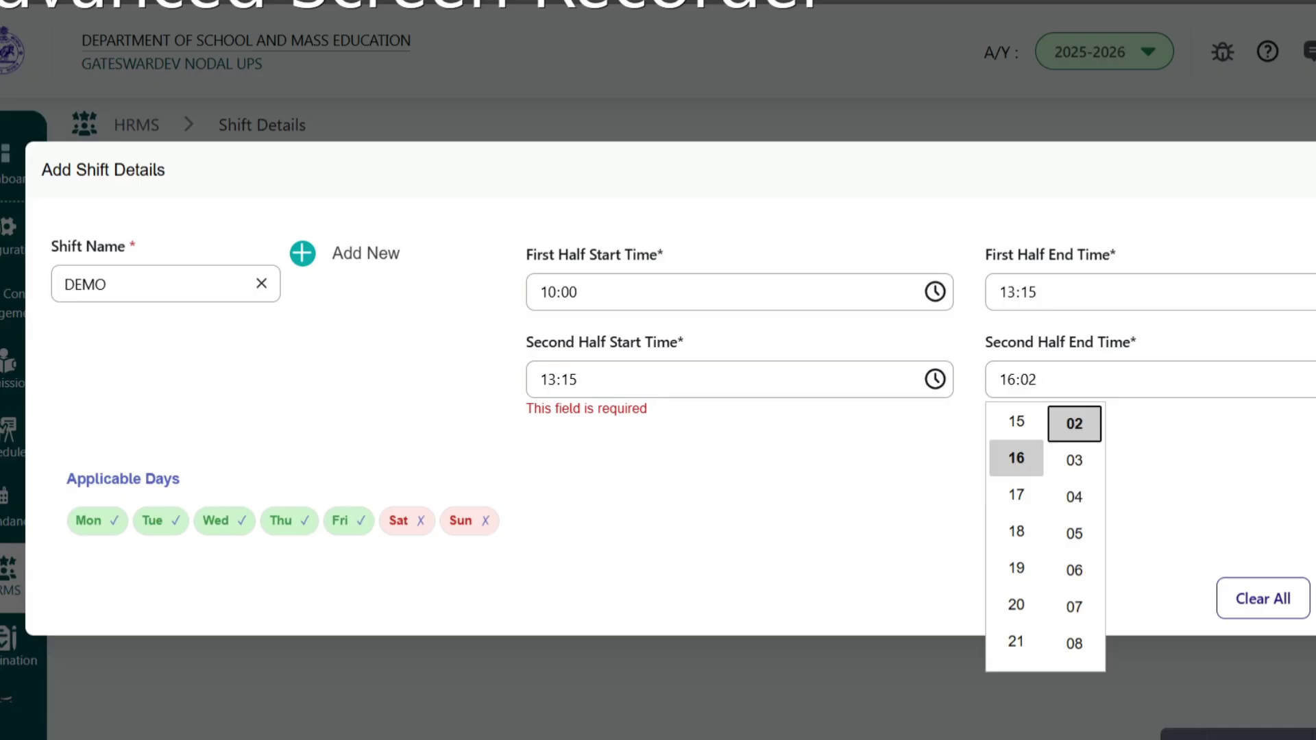
{"action": "key", "text": "Up"}
{"action": "key", "text": "Up"}
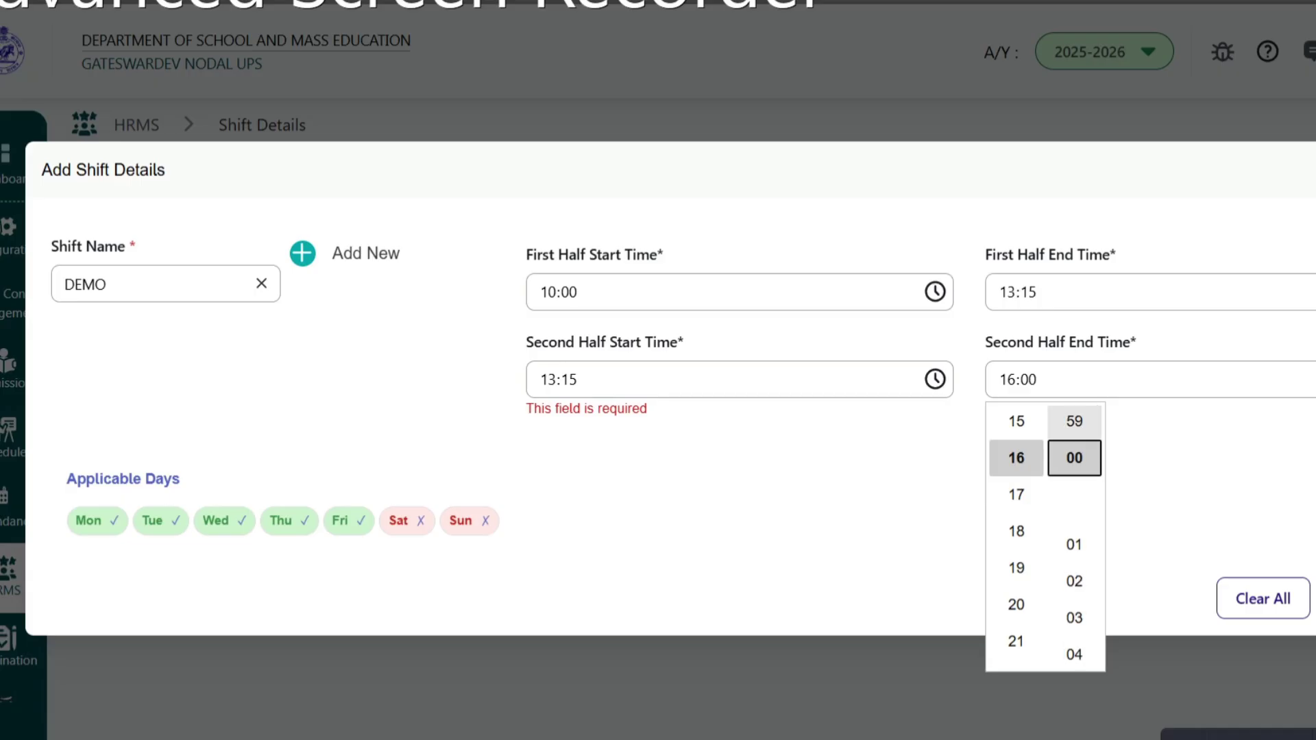
{"action": "key", "text": "Up"}
{"action": "key", "text": "Down"}
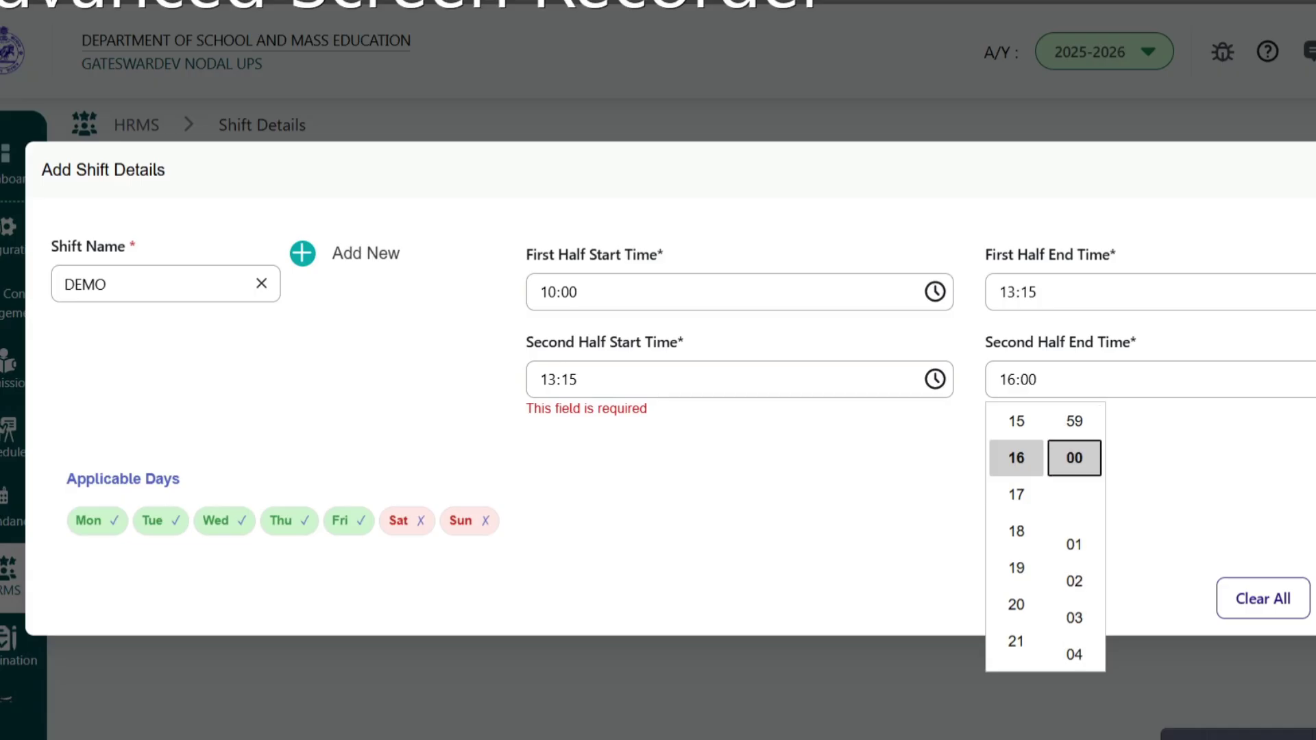
{"action": "key", "text": "Return"}
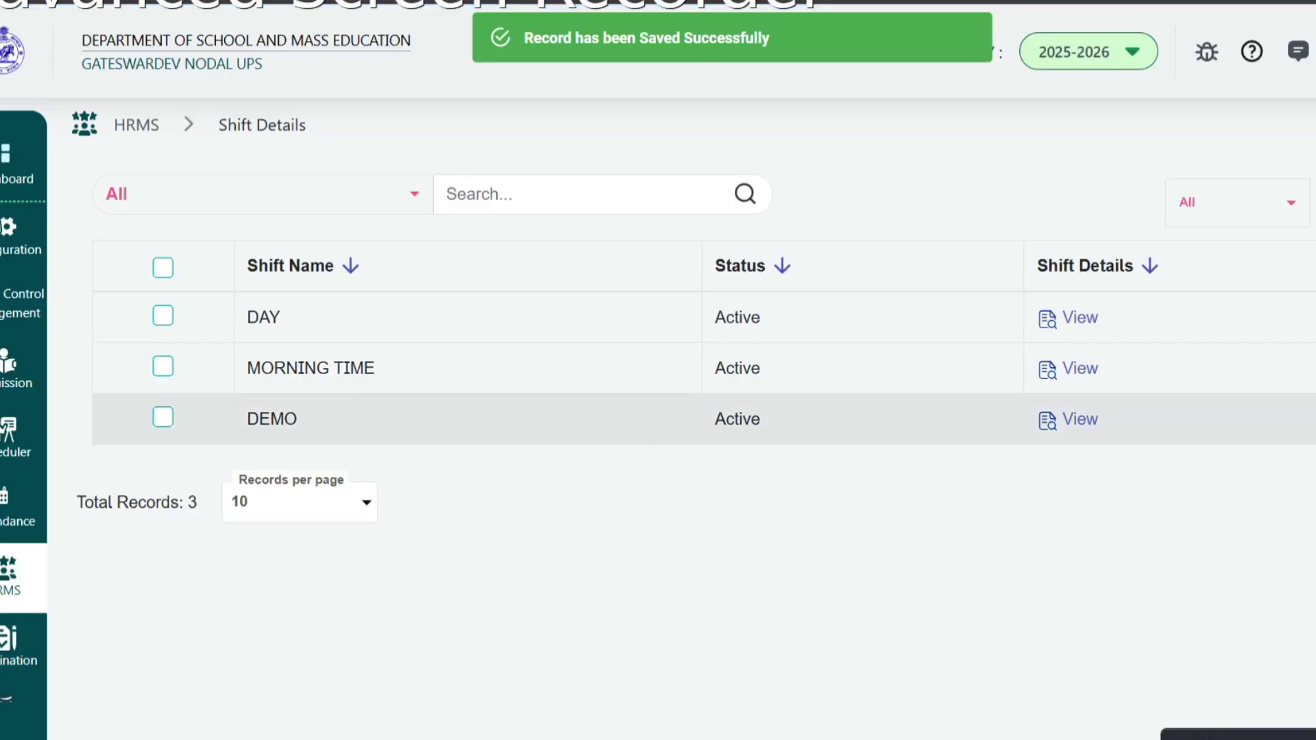
Step: Review the saved day-by-day timings of the DEMO shift and delete that shift, confirming the deletion
{"action": "left_click", "coordinate": [1080, 418]}
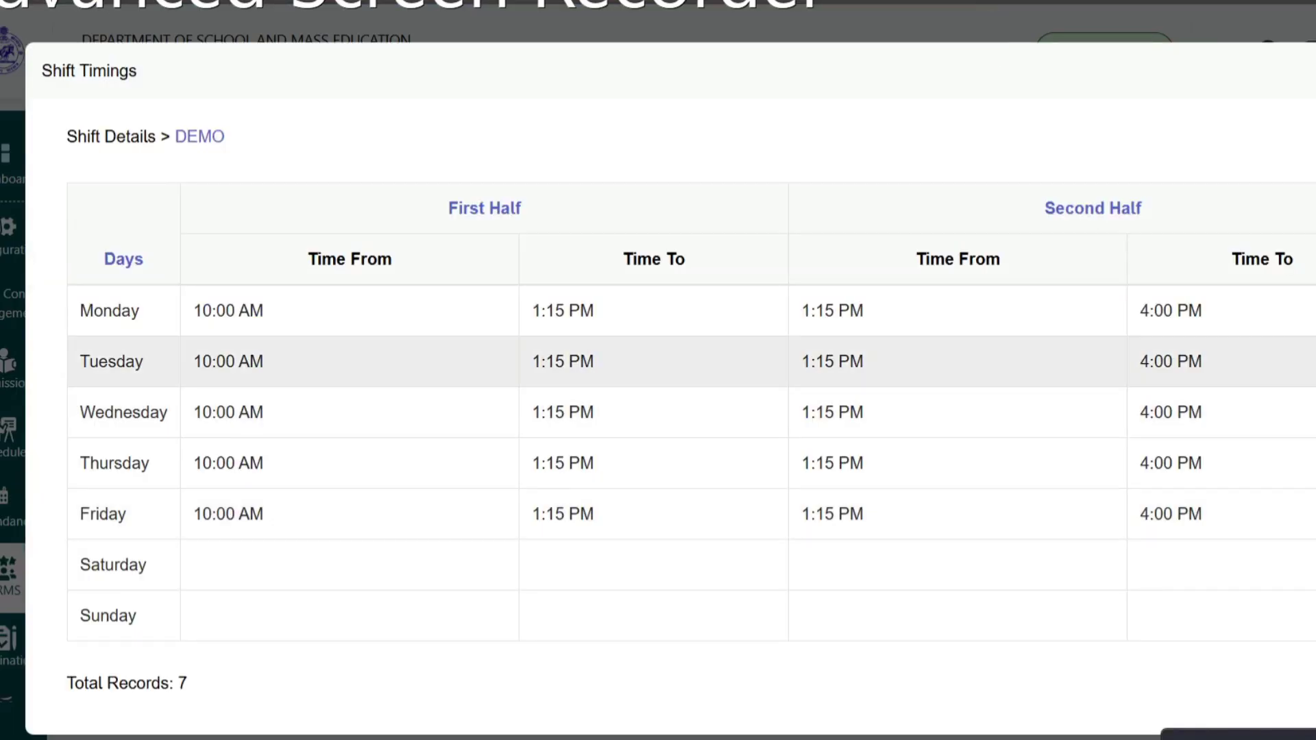
{"action": "key", "text": "Escape"}
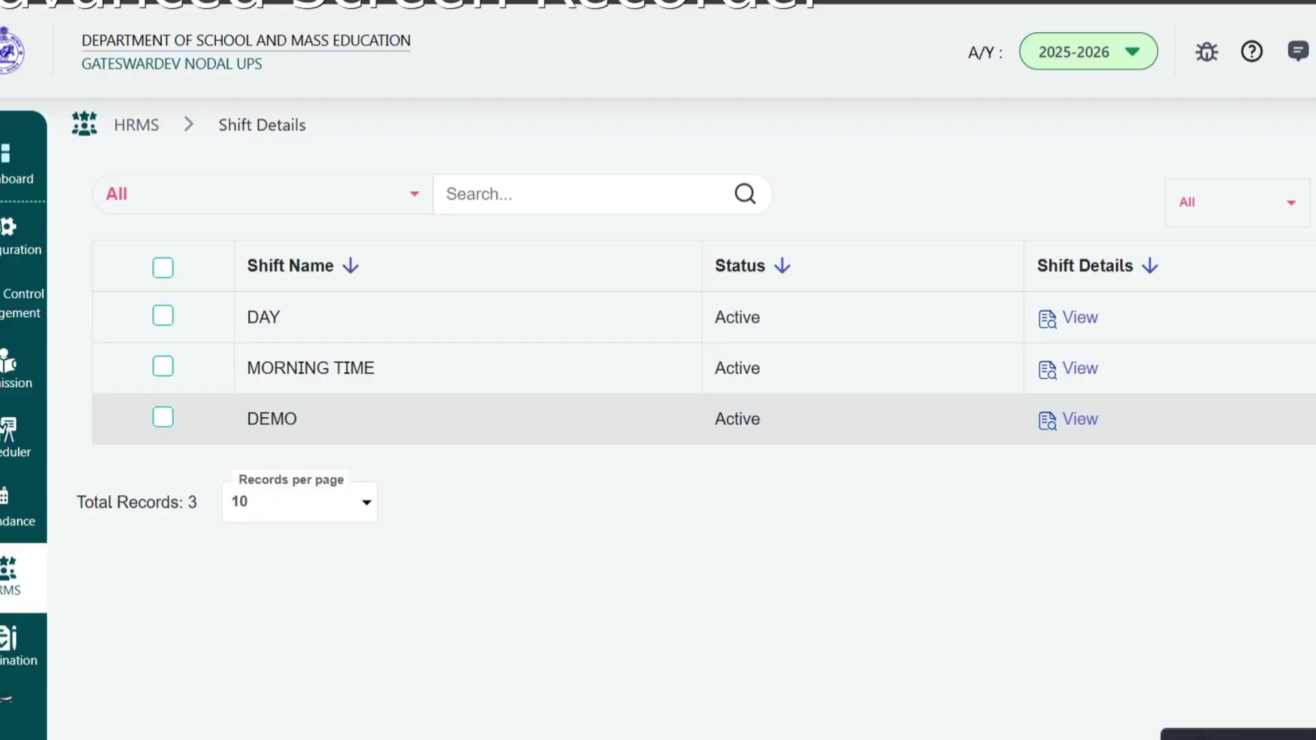
{"action": "left_click", "coordinate": [162, 417]}
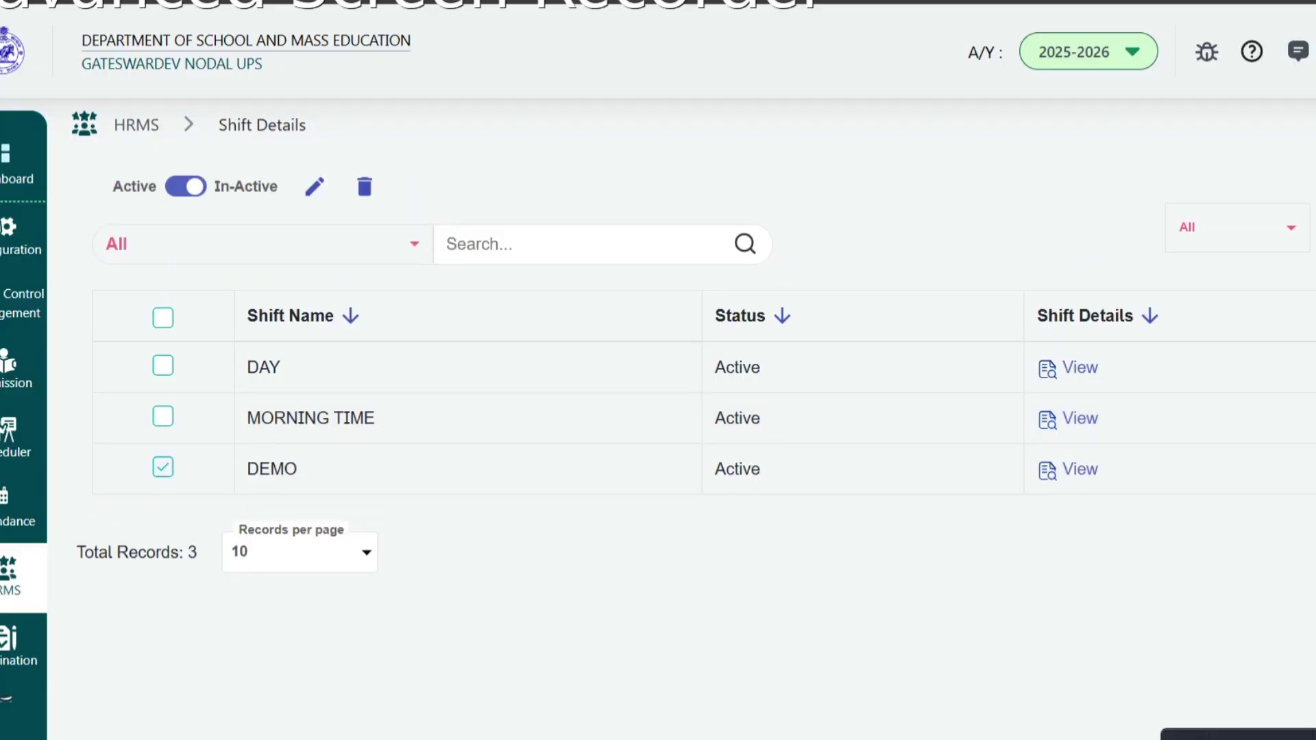
{"action": "left_click", "coordinate": [364, 187]}
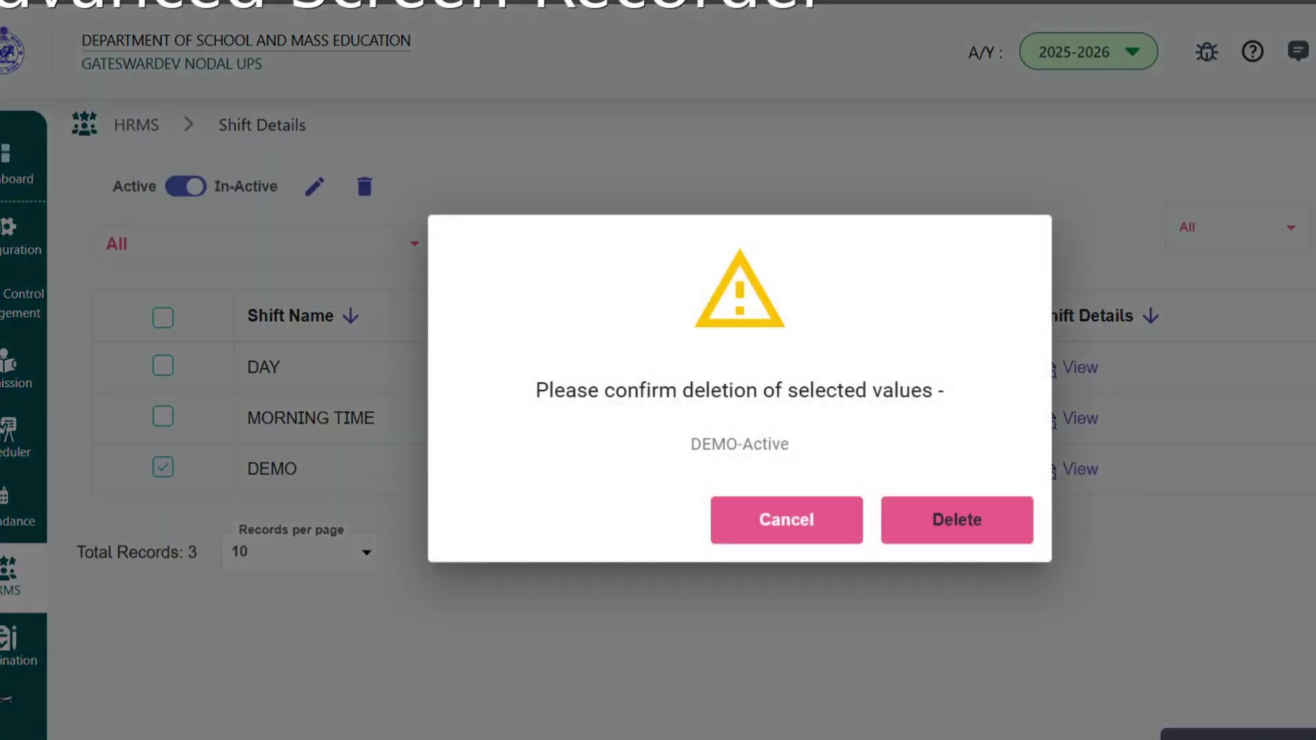
{"action": "left_click", "coordinate": [956, 519]}
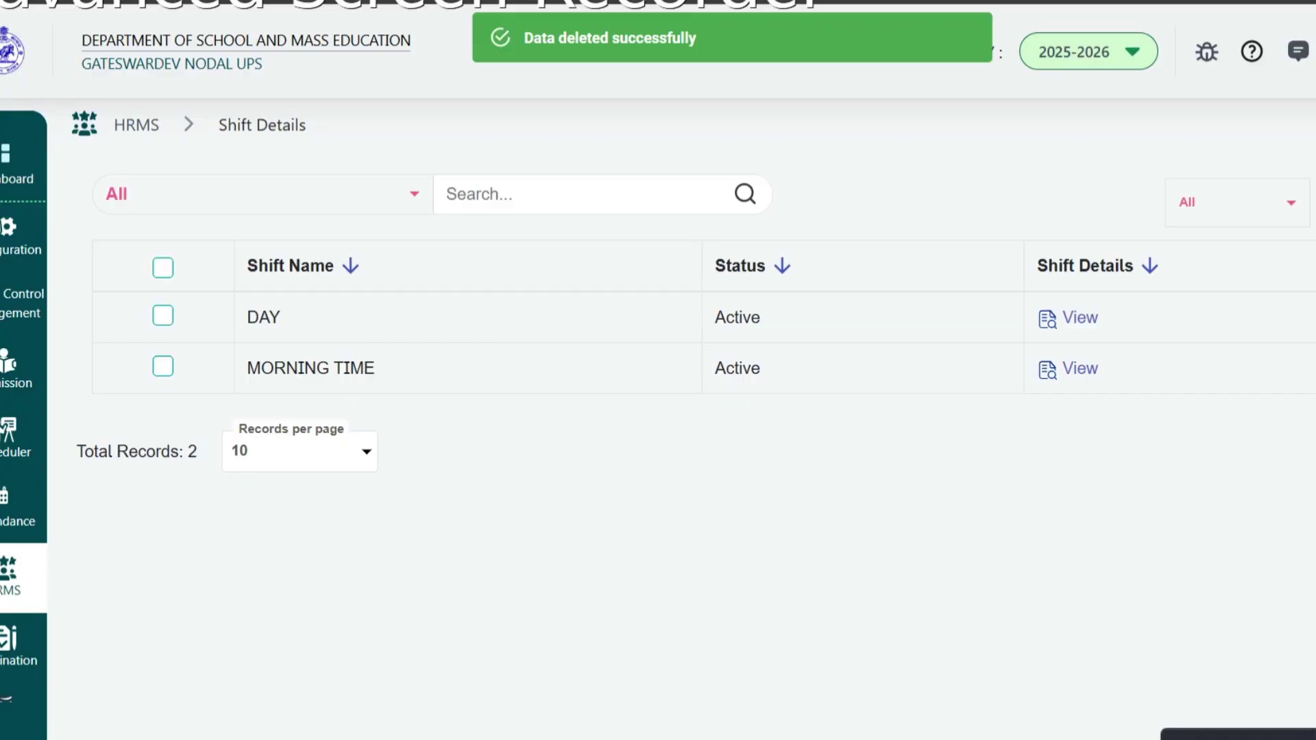
{"action": "left_click", "coordinate": [1314, 203]}
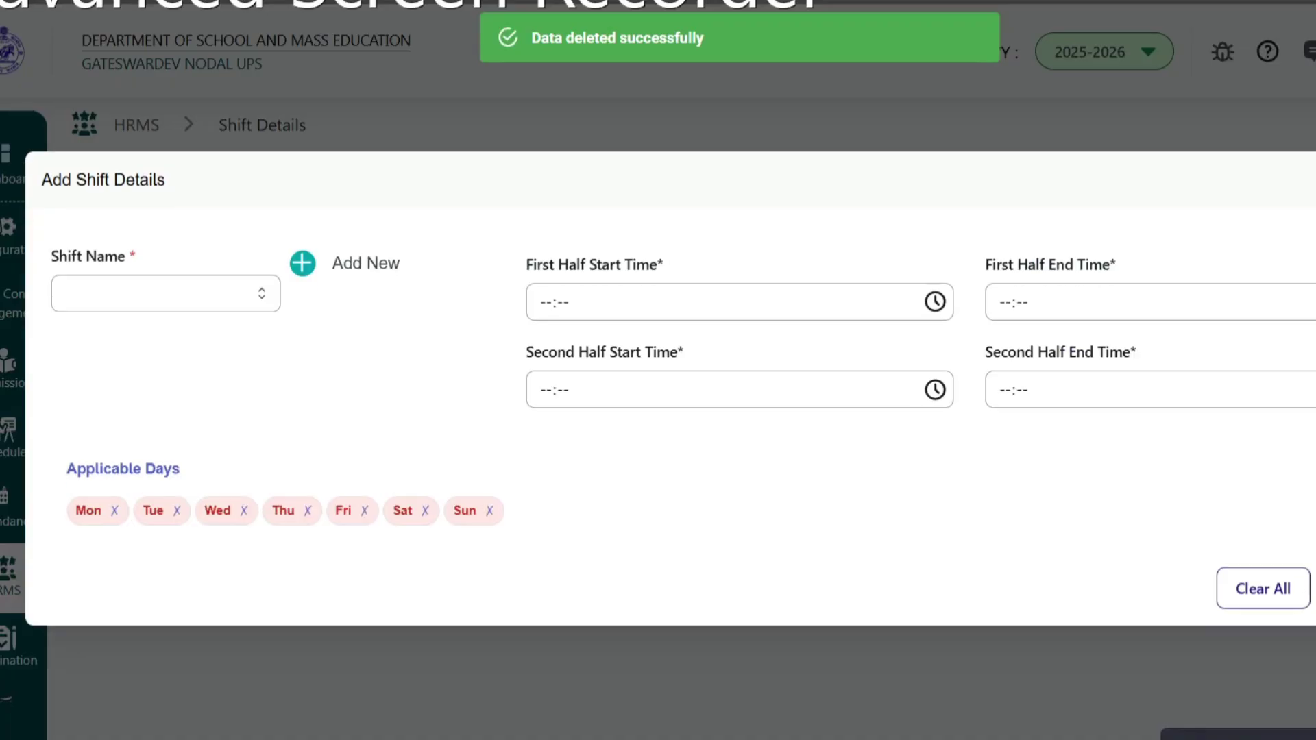
{"action": "left_click", "coordinate": [302, 263]}
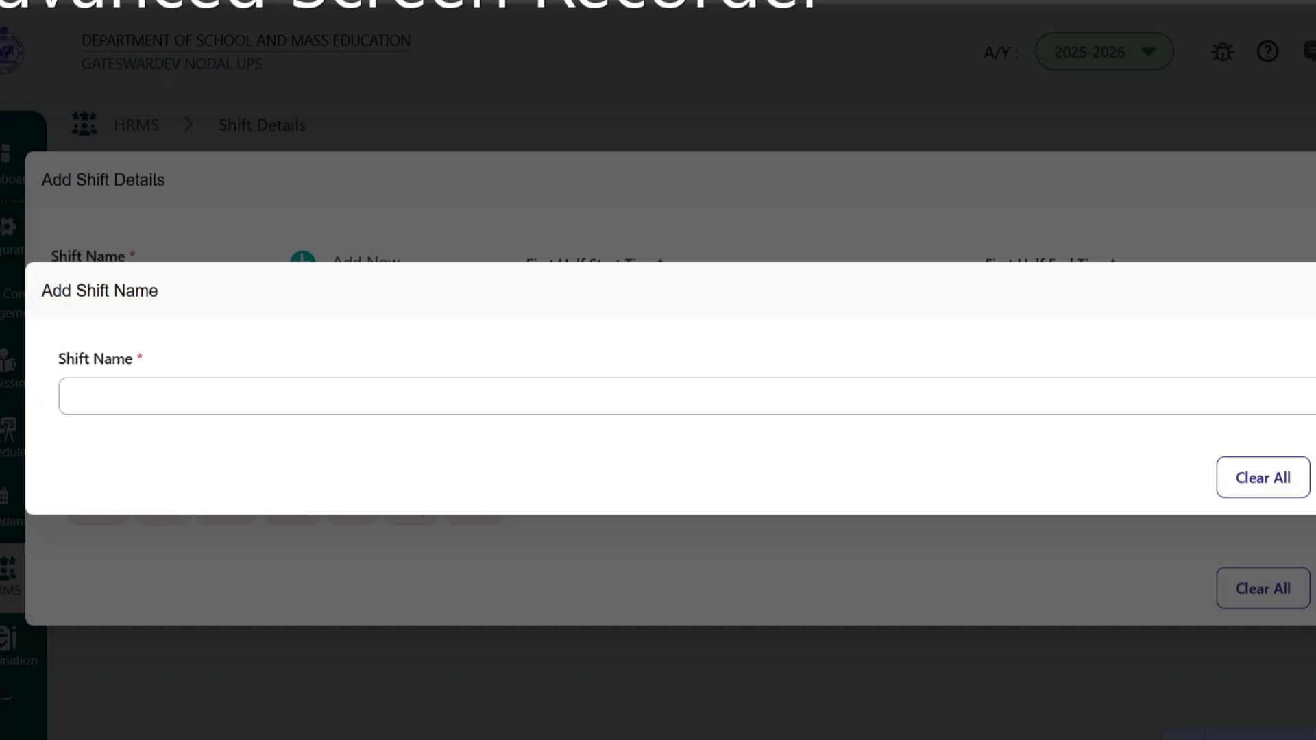
{"action": "key", "text": "Escape"}
{"action": "left_click", "coordinate": [165, 293]}
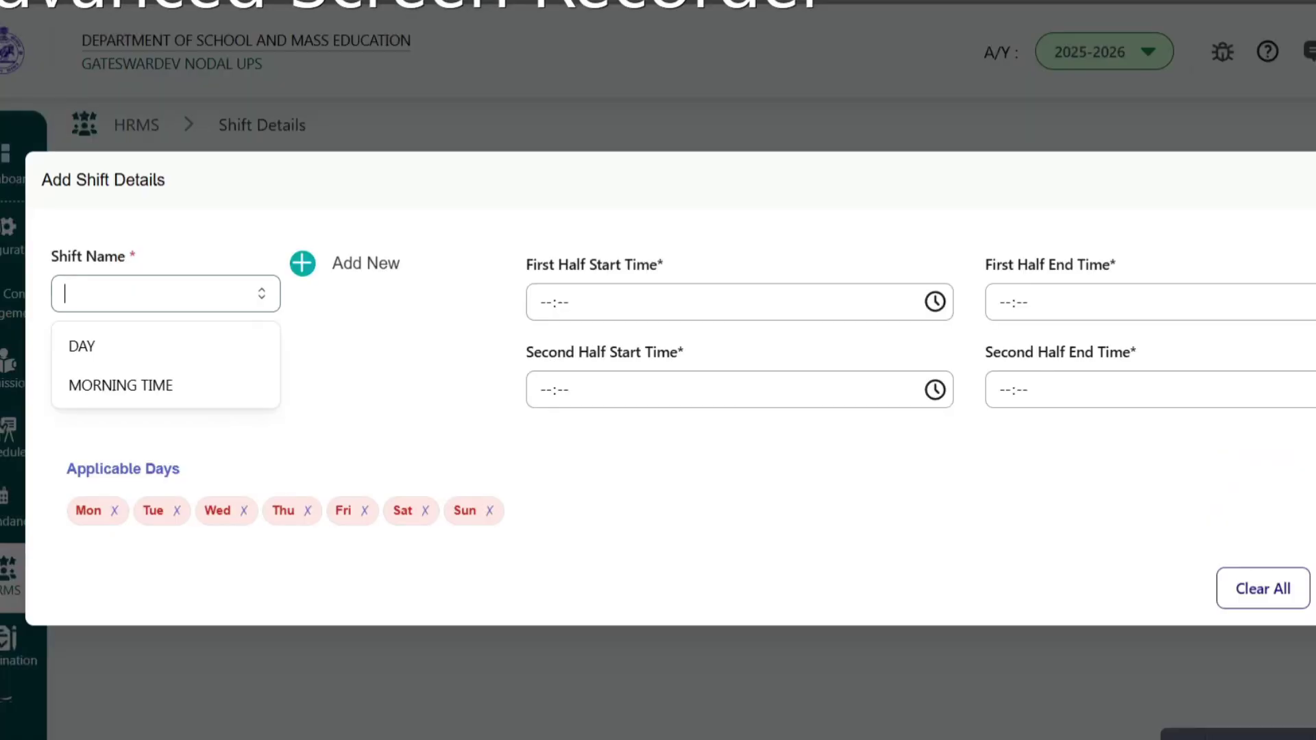
{"action": "left_click", "coordinate": [165, 346]}
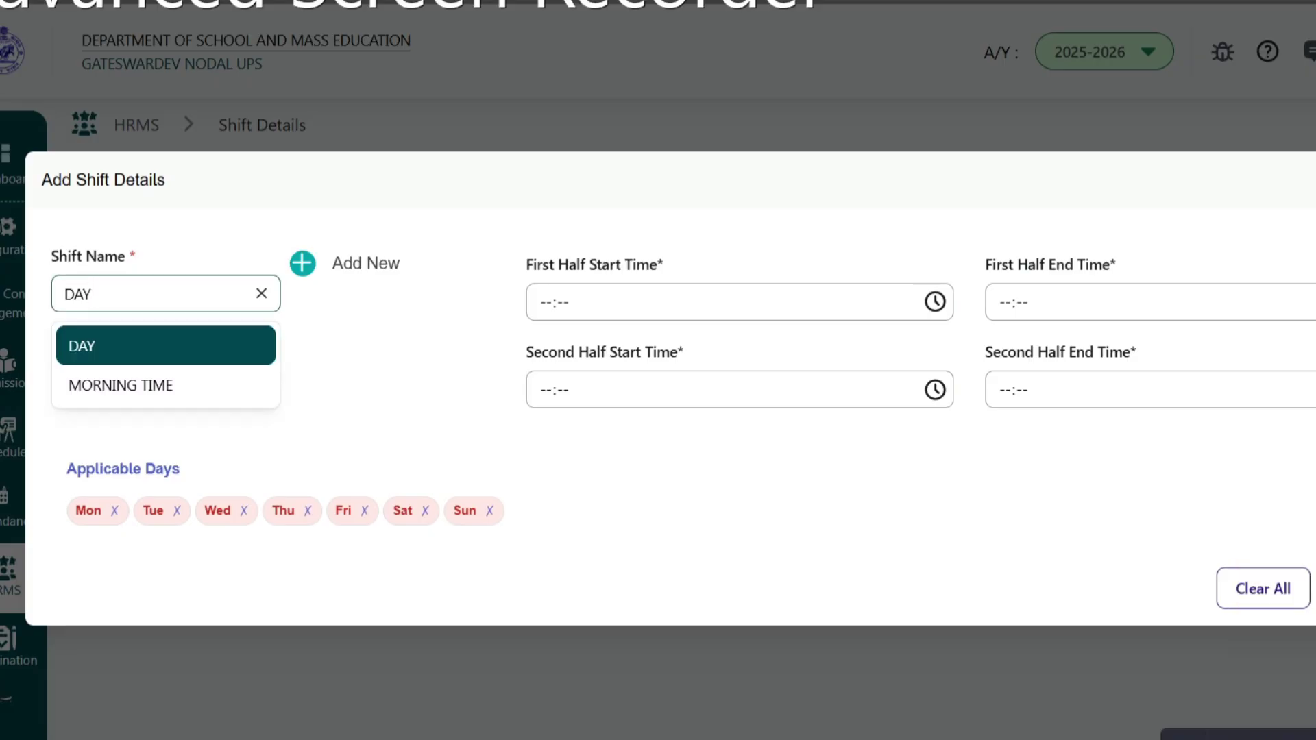
{"action": "key", "text": "Escape"}
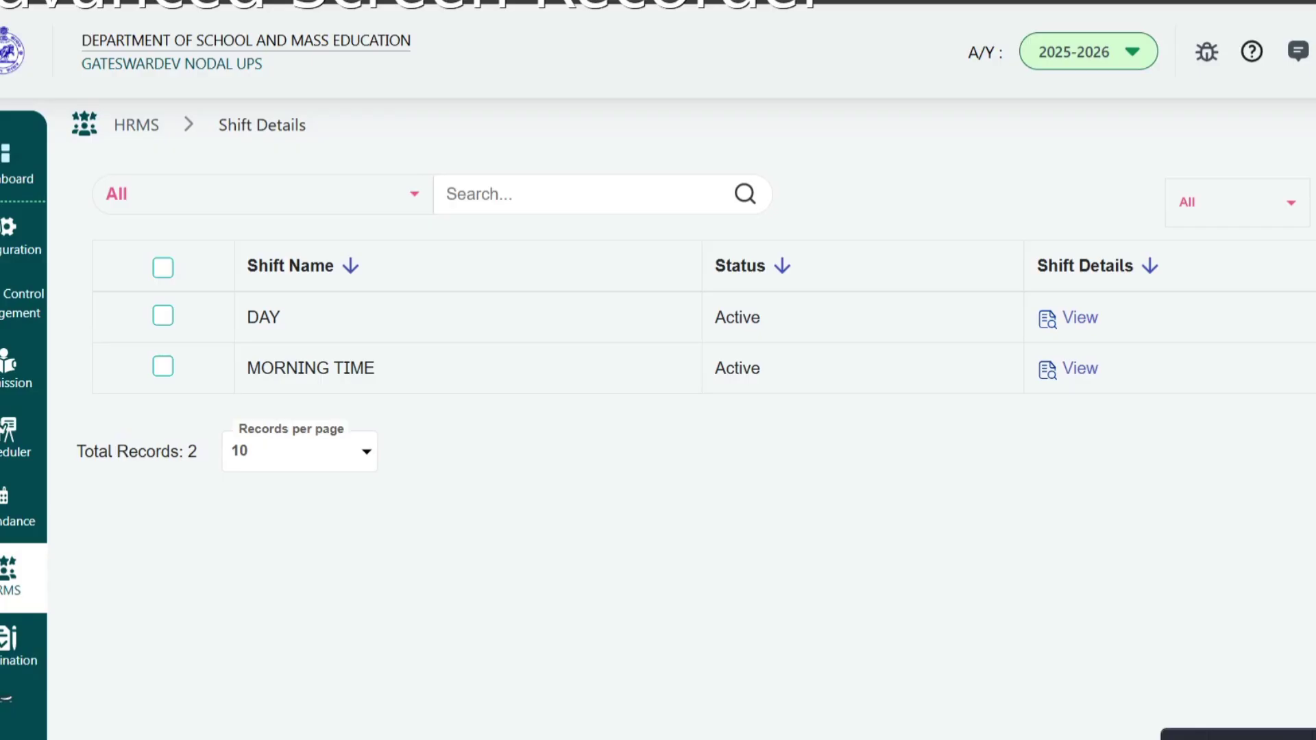
Step: Start a new Shift Allocation under the HRMS activities and select employees by Staff Type, with Teaching included
{"action": "left_click", "coordinate": [8, 576]}
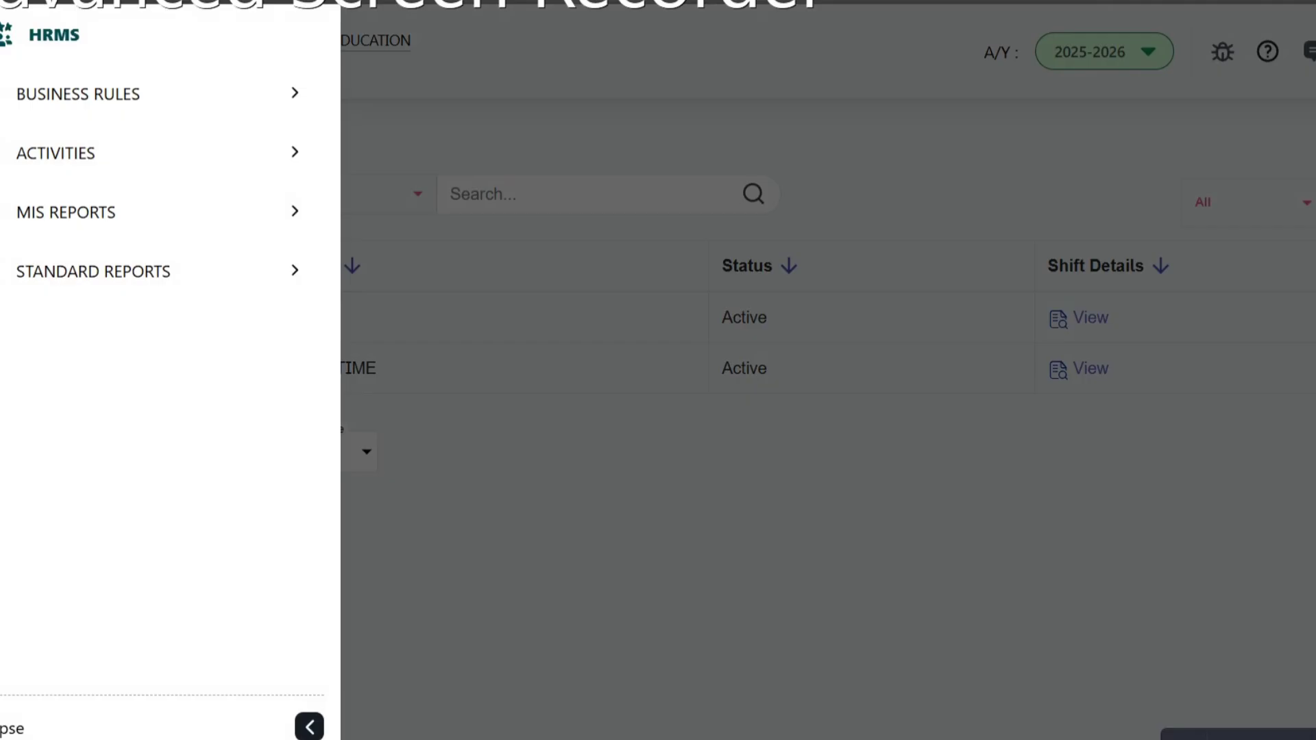
{"action": "left_click", "coordinate": [56, 153]}
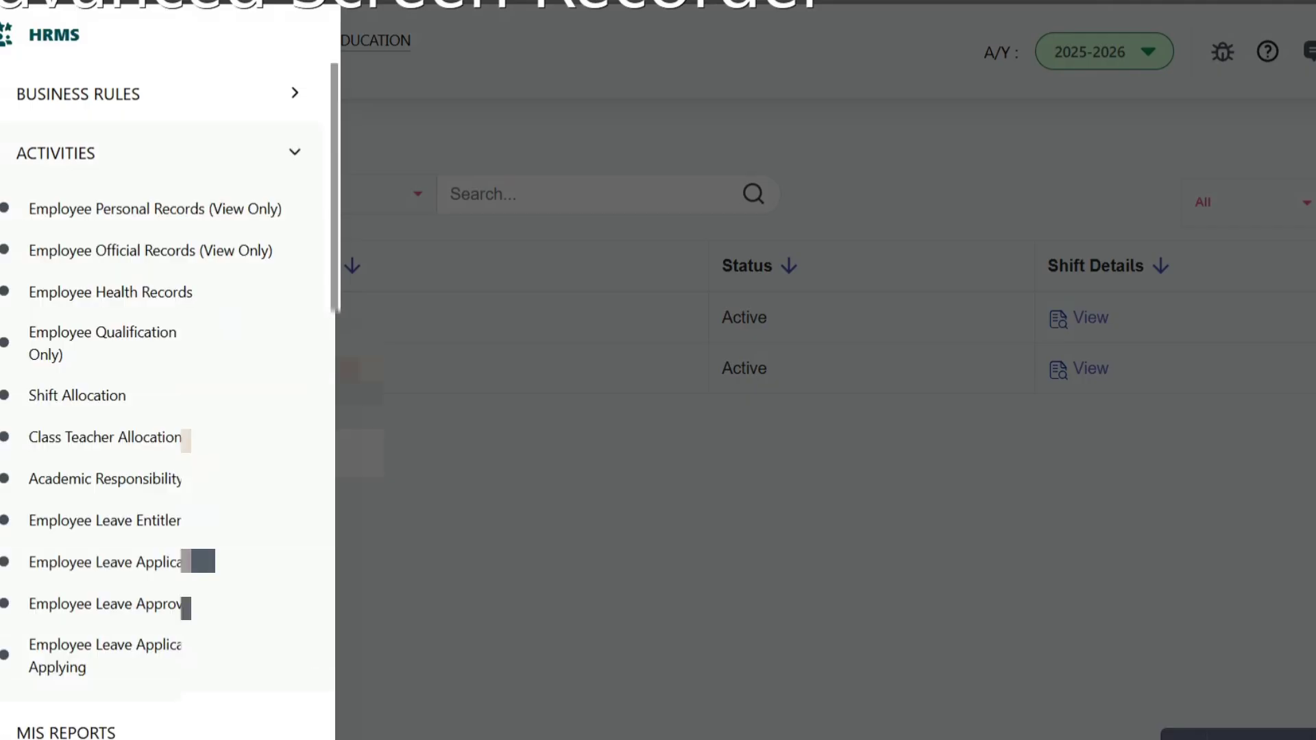
{"action": "left_click", "coordinate": [78, 396]}
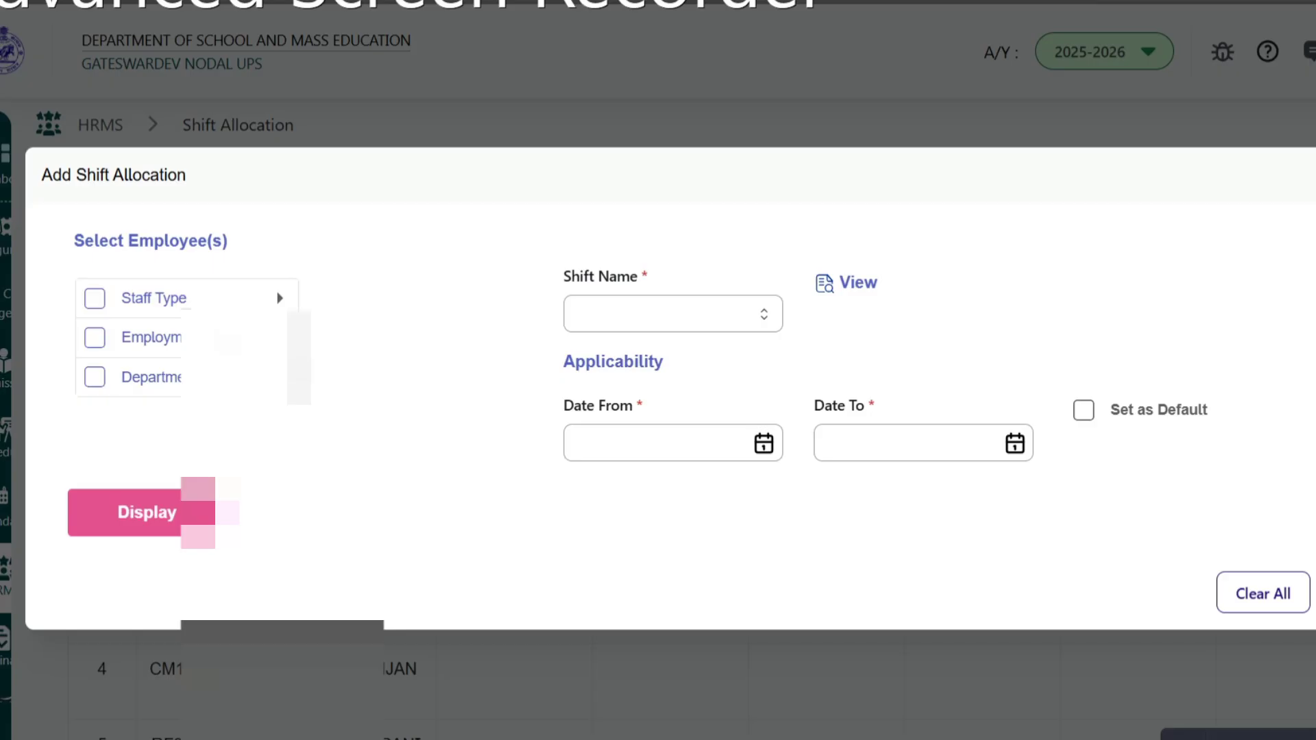
{"action": "left_click", "coordinate": [94, 298]}
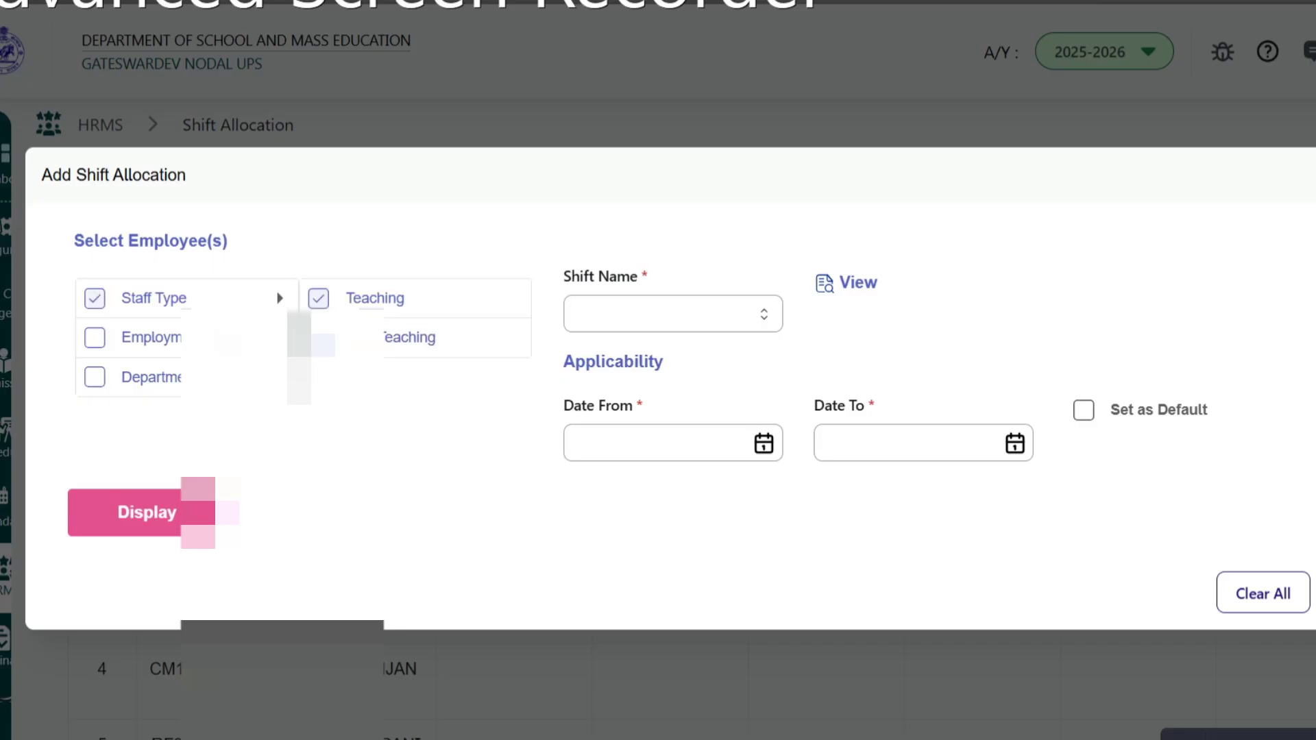
Step: Set the allocation's Date From to 21/07/2025 and mark its applicability as default
{"action": "left_click", "coordinate": [764, 443]}
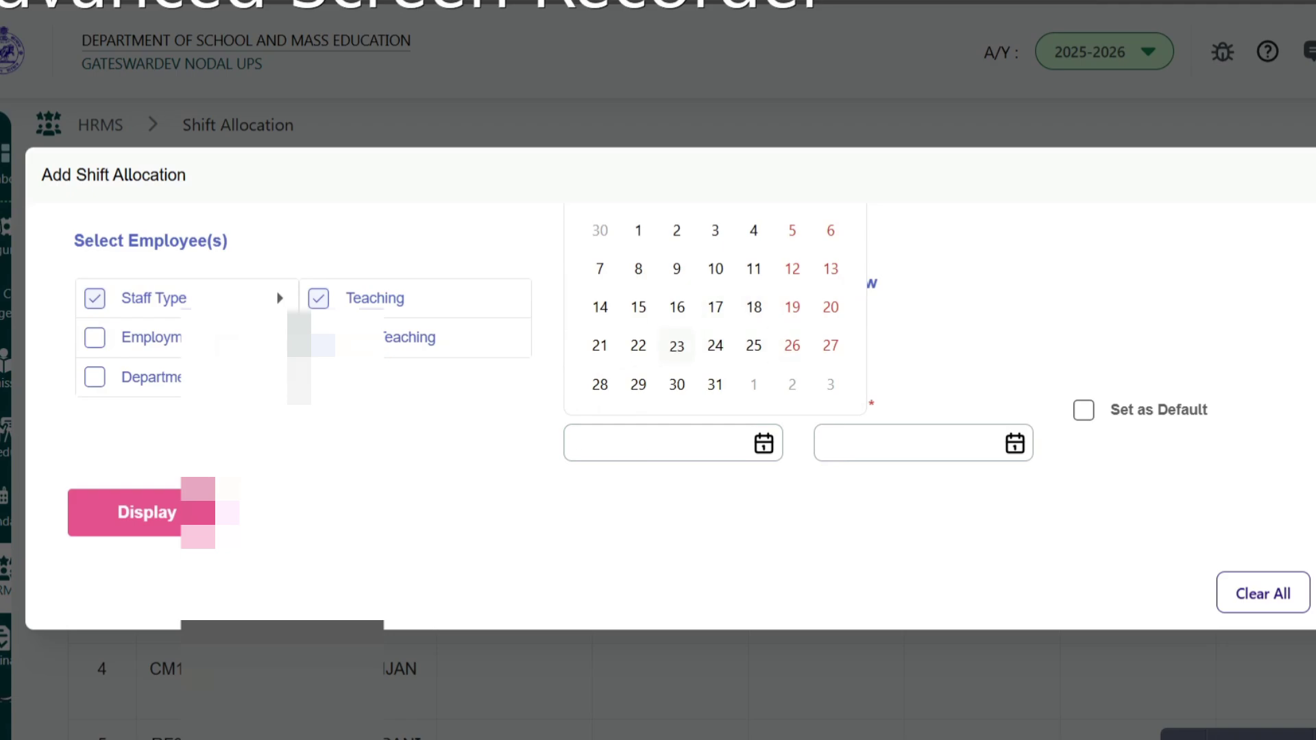
{"action": "left_click", "coordinate": [676, 346]}
{"action": "left_click", "coordinate": [764, 443]}
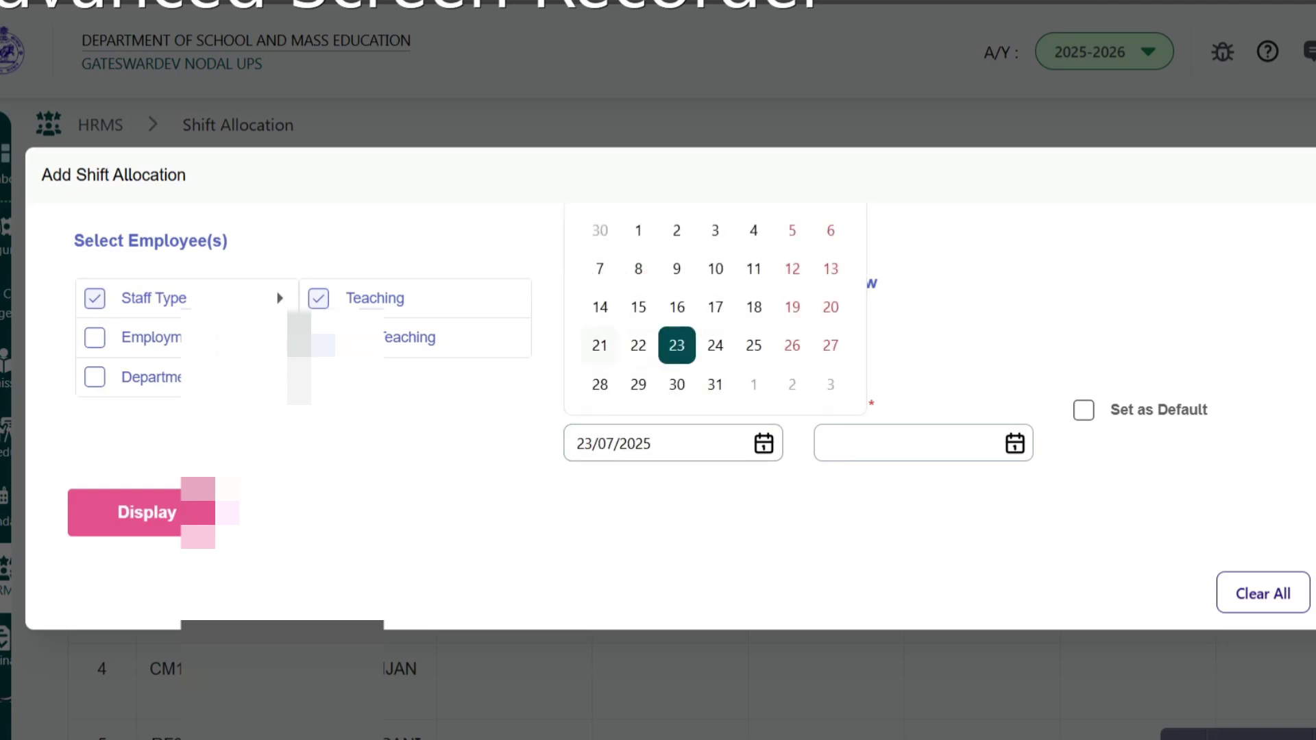
{"action": "left_click", "coordinate": [600, 346]}
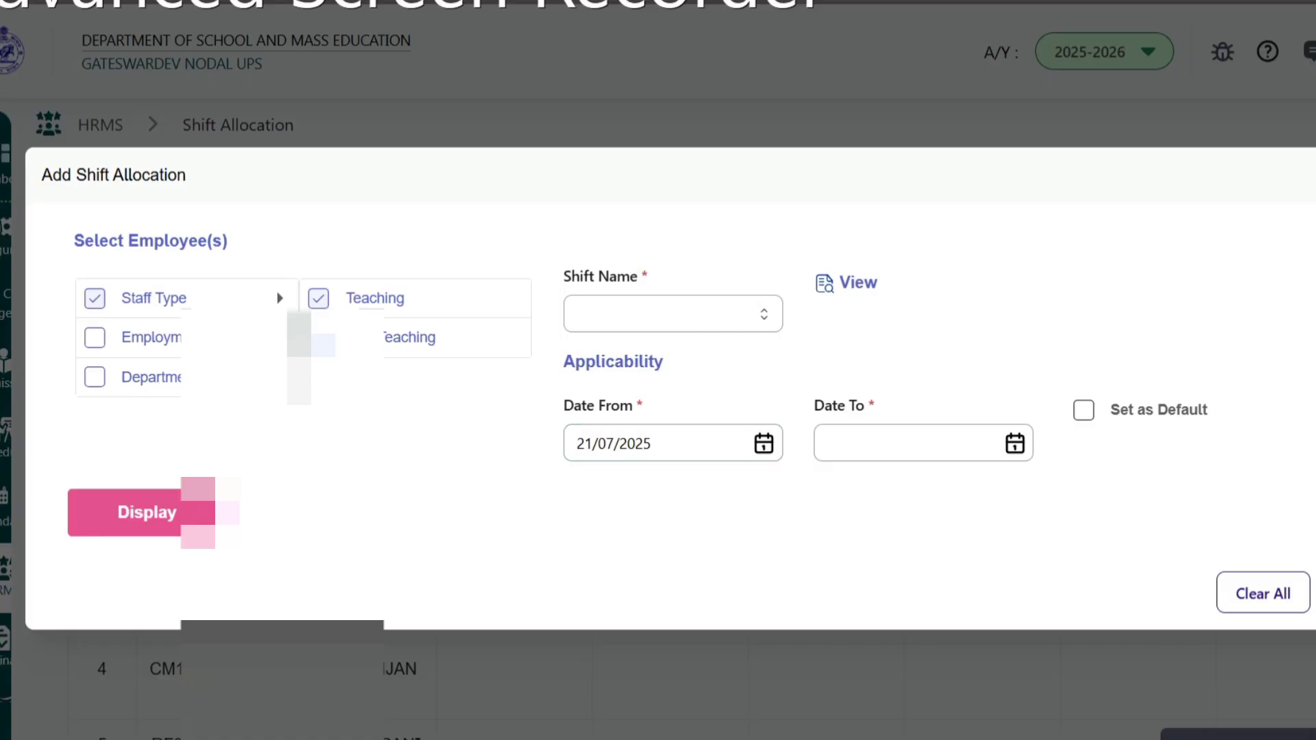
{"action": "left_click", "coordinate": [1084, 410]}
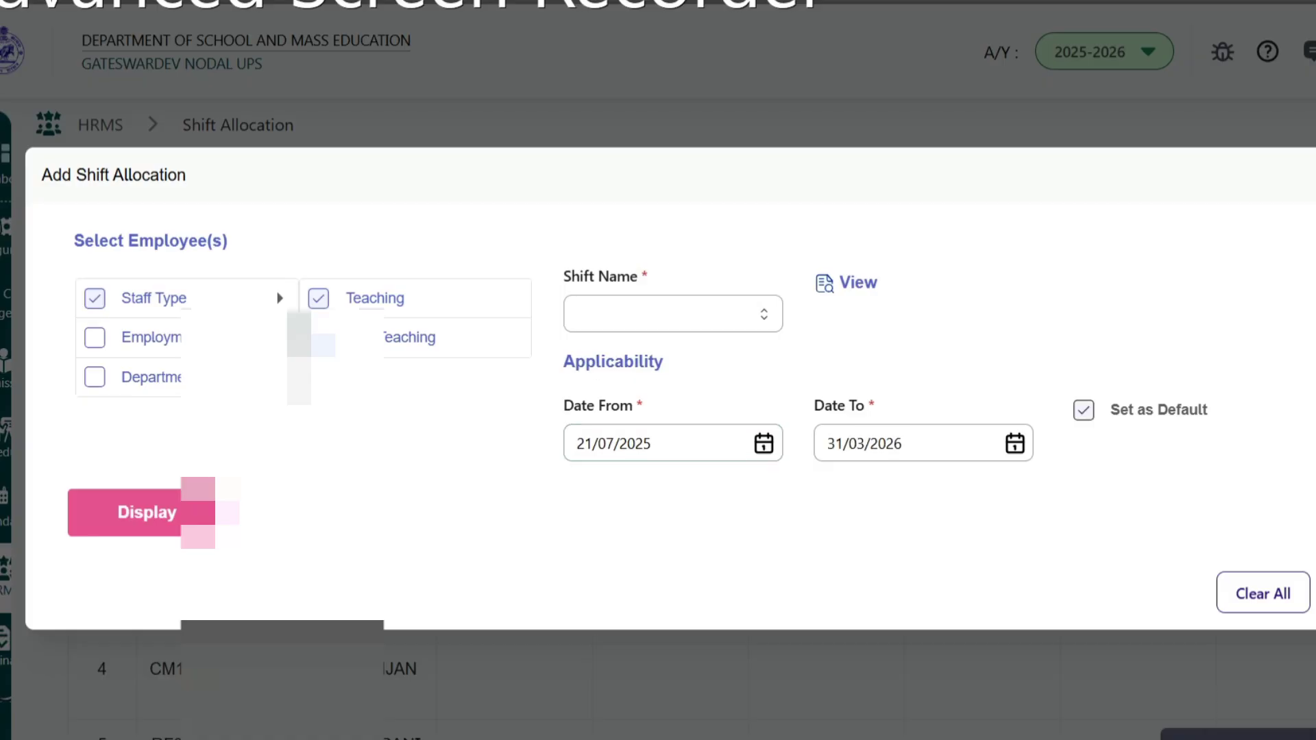
Step: Choose DAY as the Shift Name for the allocation and display the matching teaching employees
{"action": "left_click", "coordinate": [672, 313]}
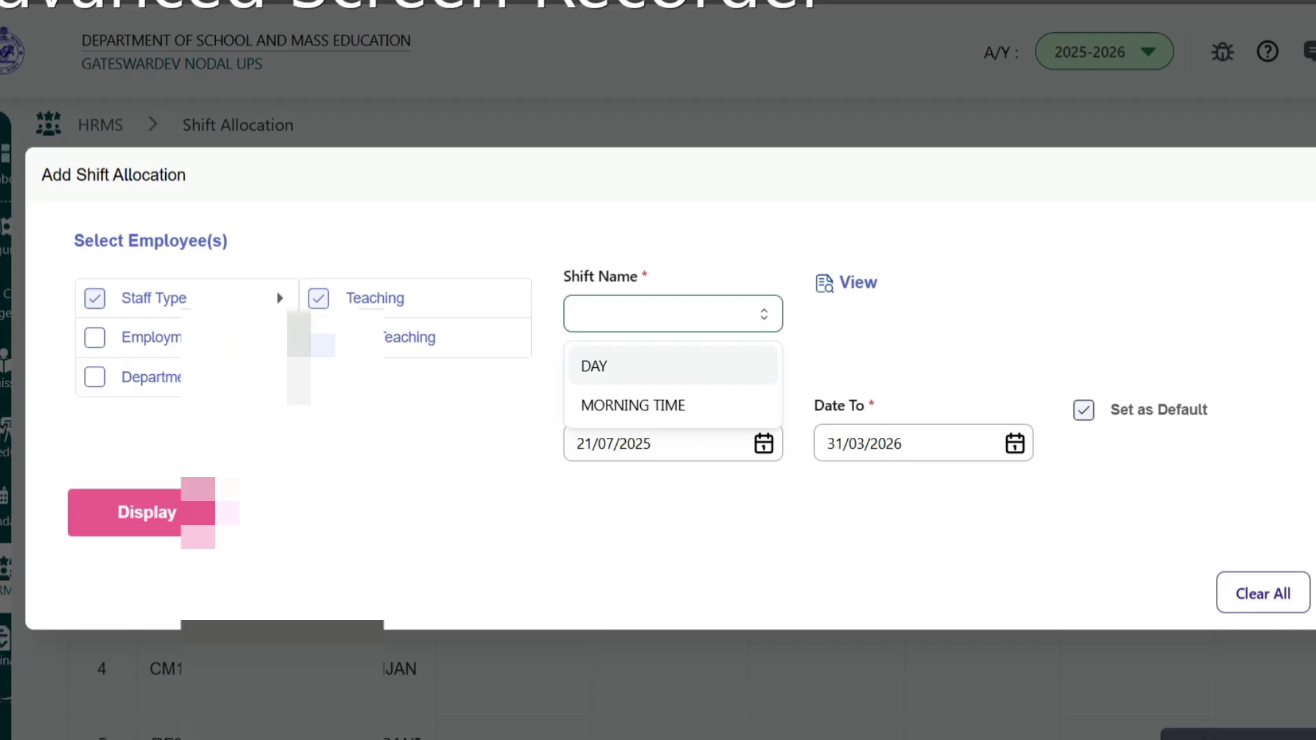
{"action": "key", "text": "Return"}
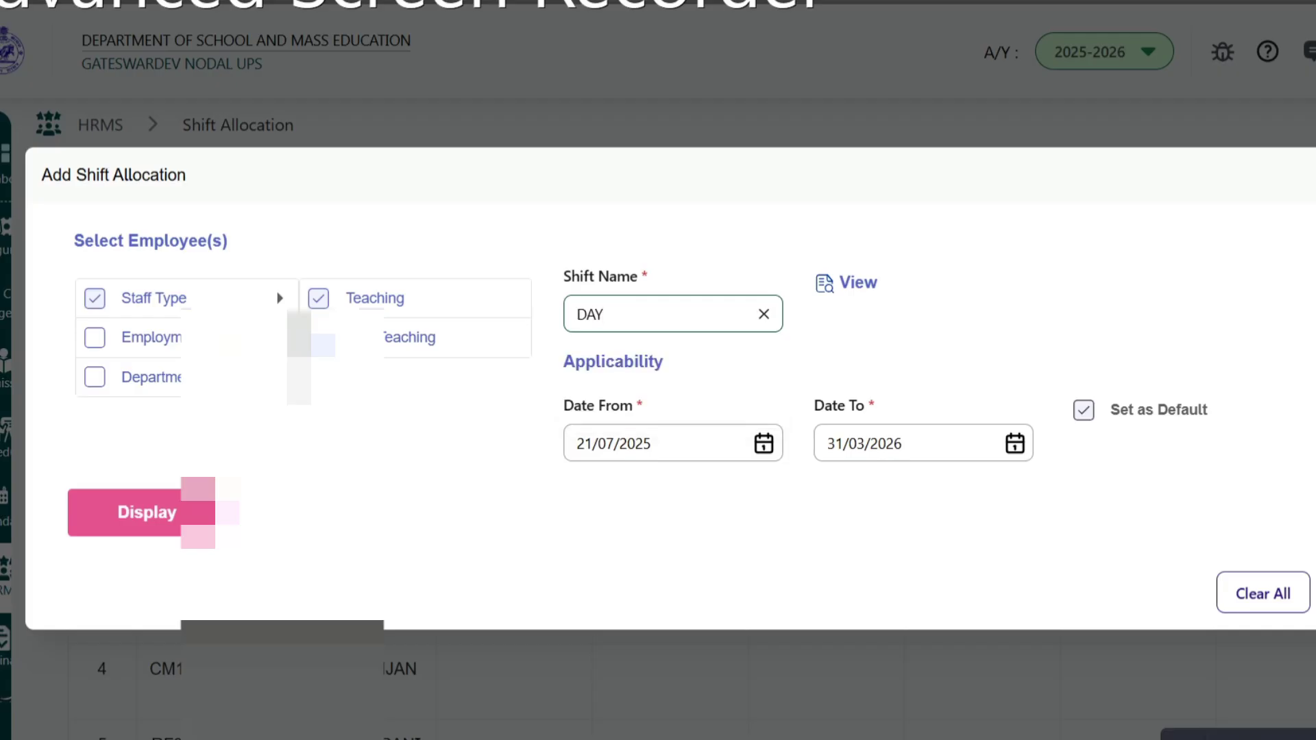
{"action": "left_click", "coordinate": [147, 512]}
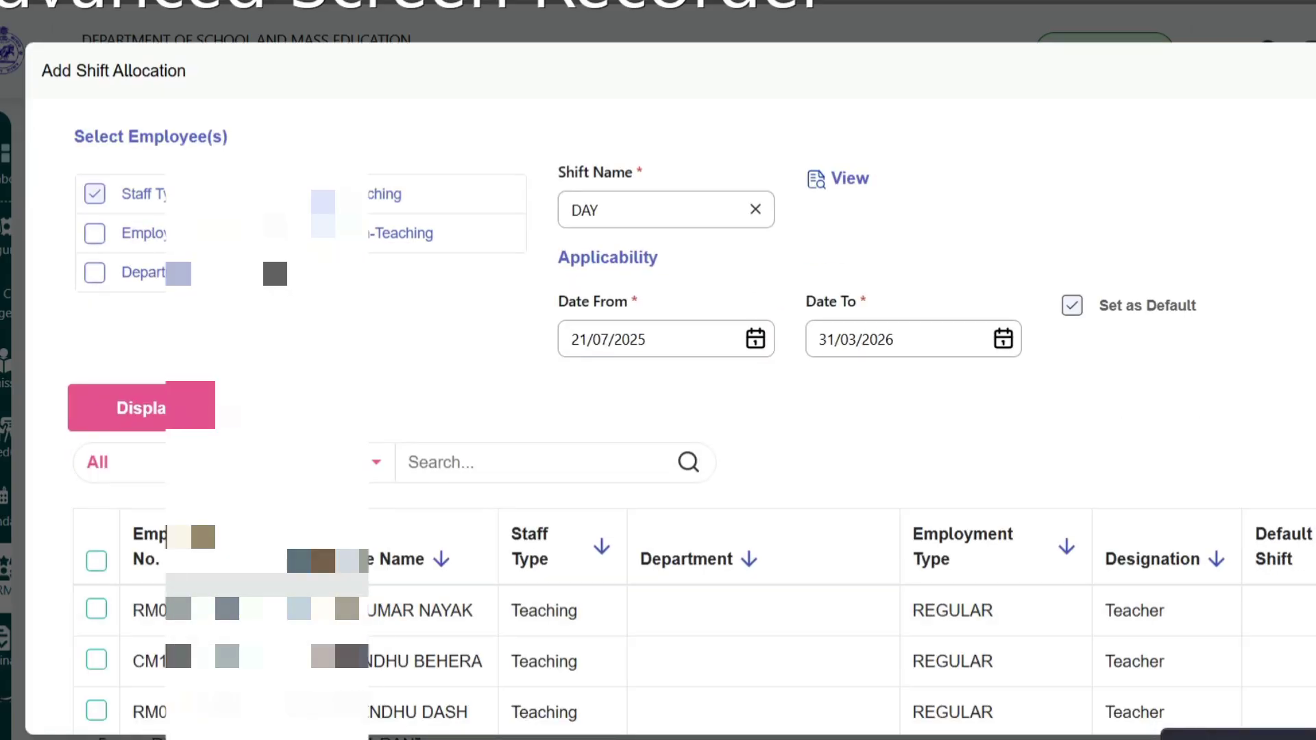
Step: Select all the listed teaching employees for the shift allocation and look through the list
{"action": "left_click", "coordinate": [96, 560]}
{"action": "scroll", "coordinate": [685, 411], "scroll_direction": "down", "scroll_amount": 6}
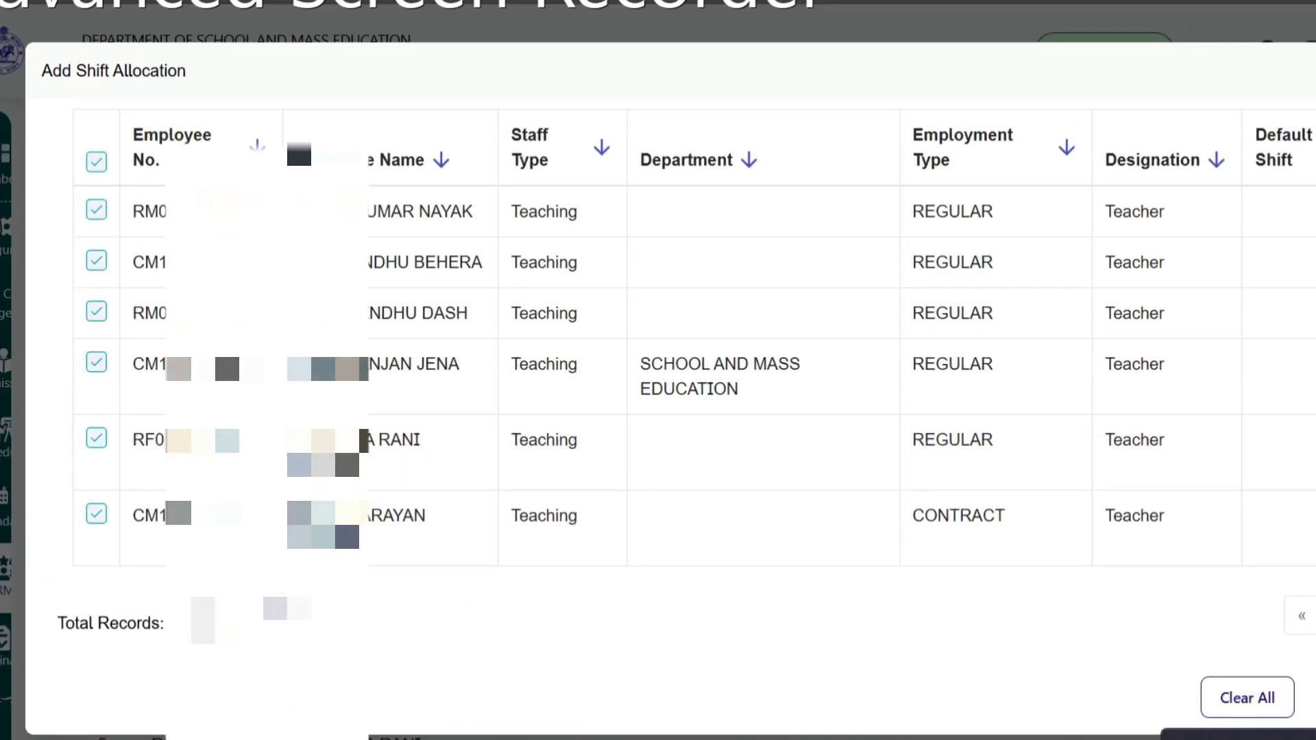
{"action": "scroll", "coordinate": [685, 411], "scroll_direction": "up", "scroll_amount": 6}
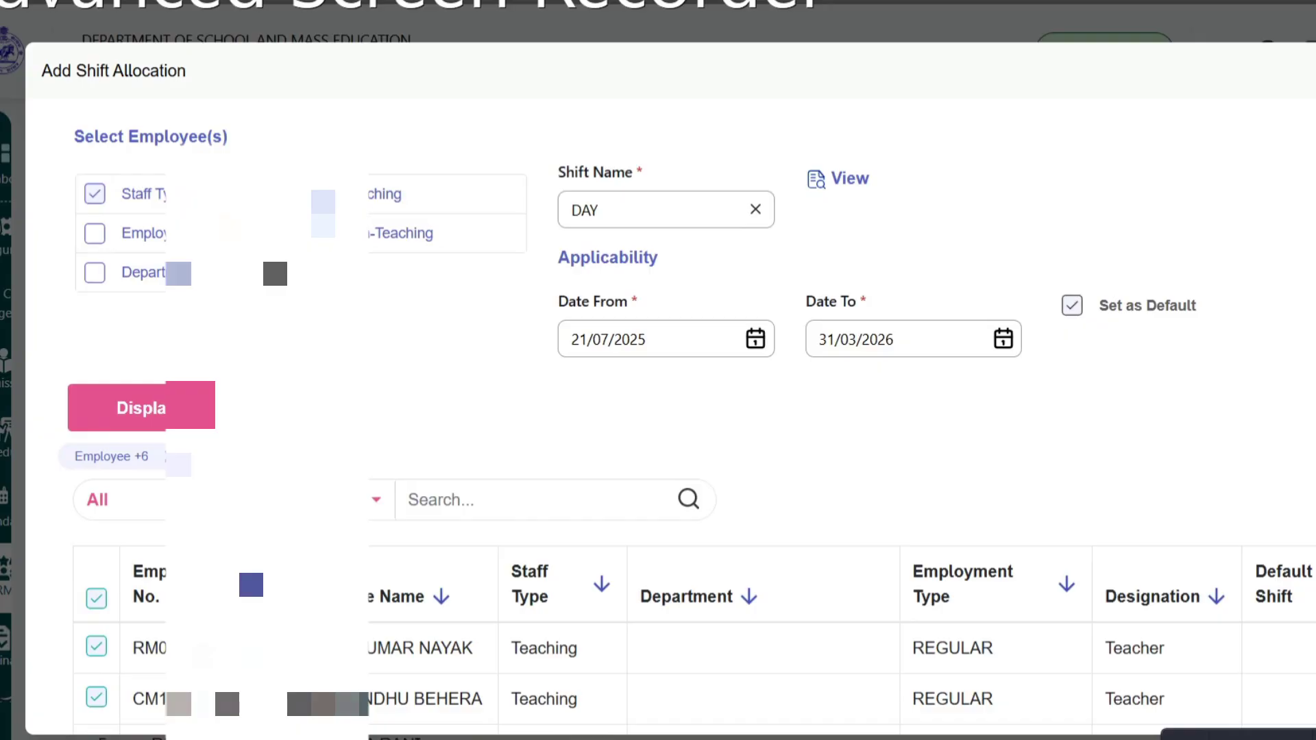
{"action": "scroll", "coordinate": [685, 412], "scroll_direction": "down", "scroll_amount": 6}
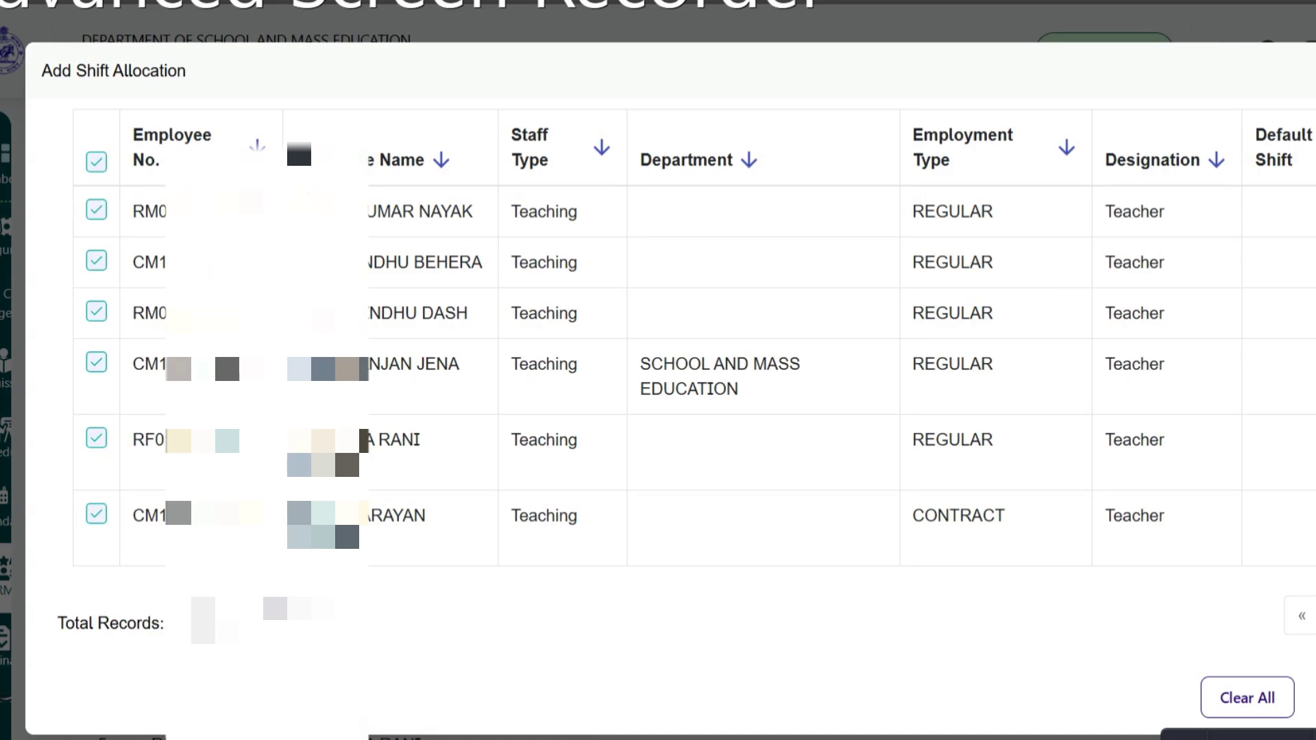
{"action": "scroll", "coordinate": [685, 411], "scroll_direction": "up", "scroll_amount": 6}
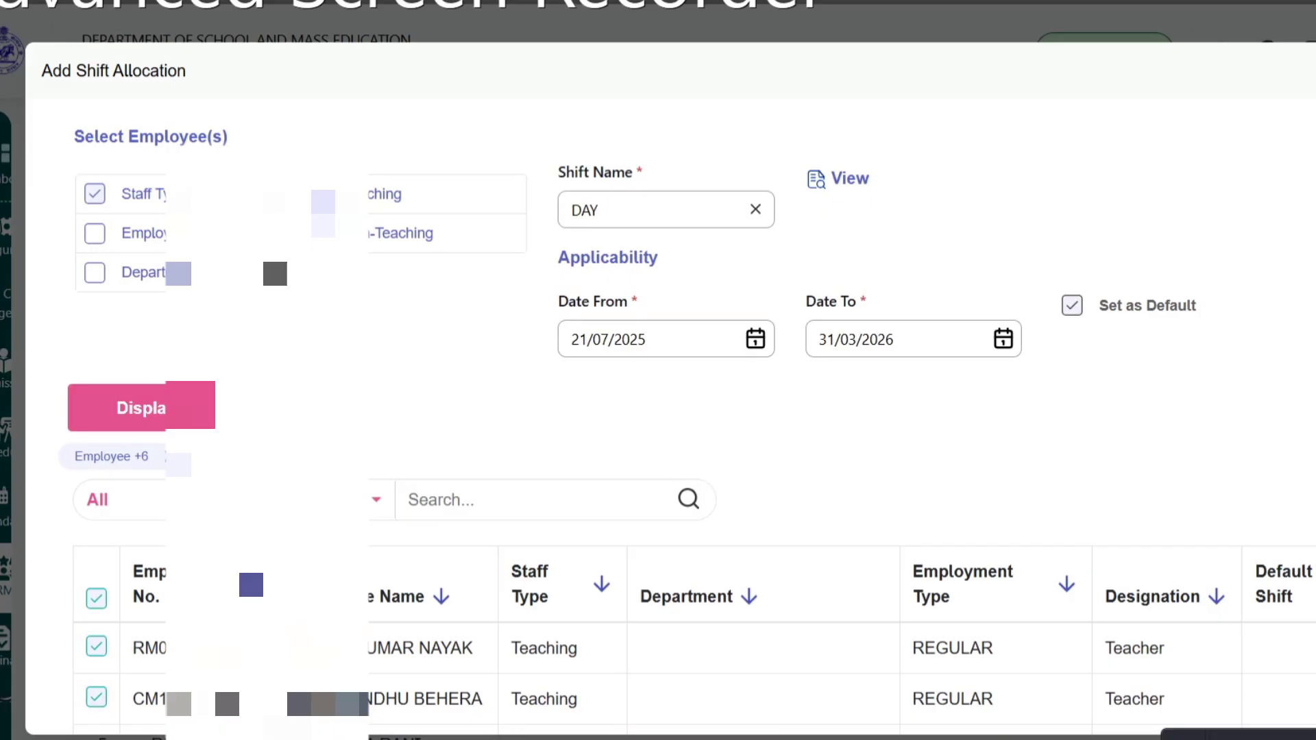
Step: Switch the allocation's Shift Name to MORNING TIME and leave the Add Shift Allocation form
{"action": "left_click", "coordinate": [651, 210]}
{"action": "left_click", "coordinate": [627, 302]}
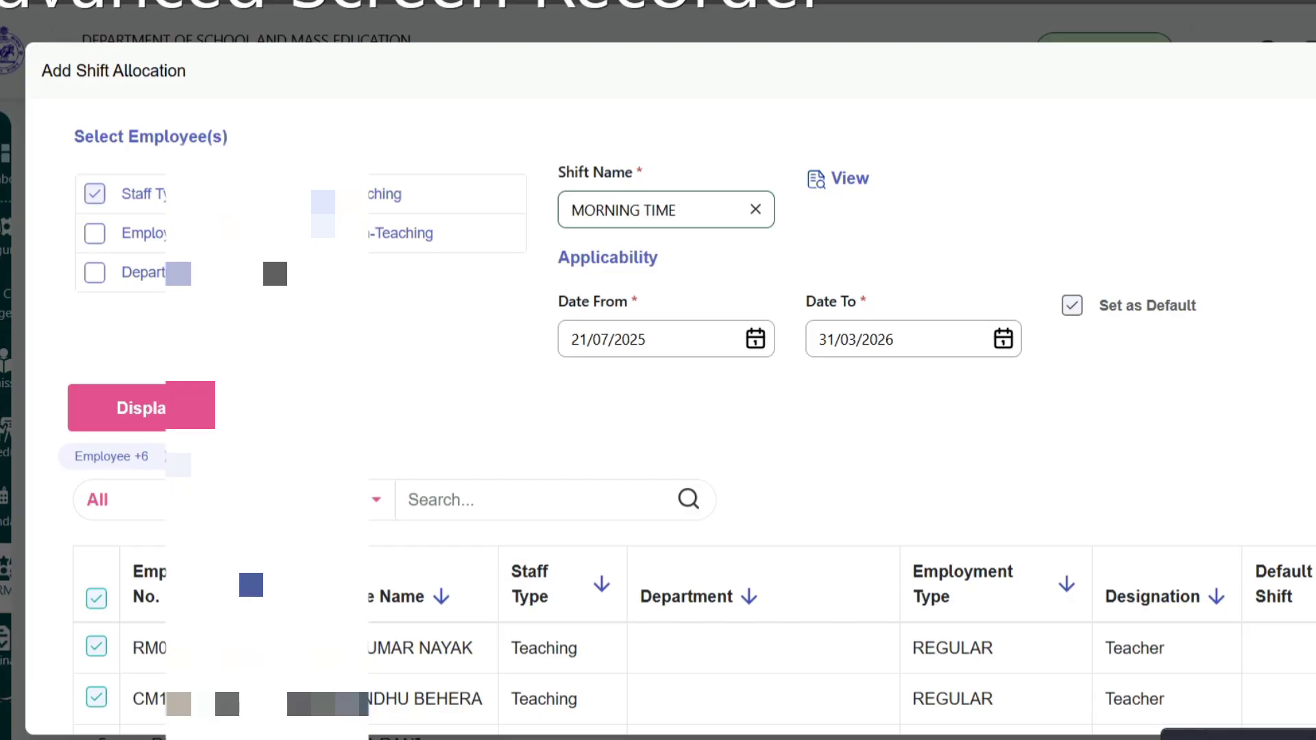
{"action": "left_click", "coordinate": [1301, 425]}
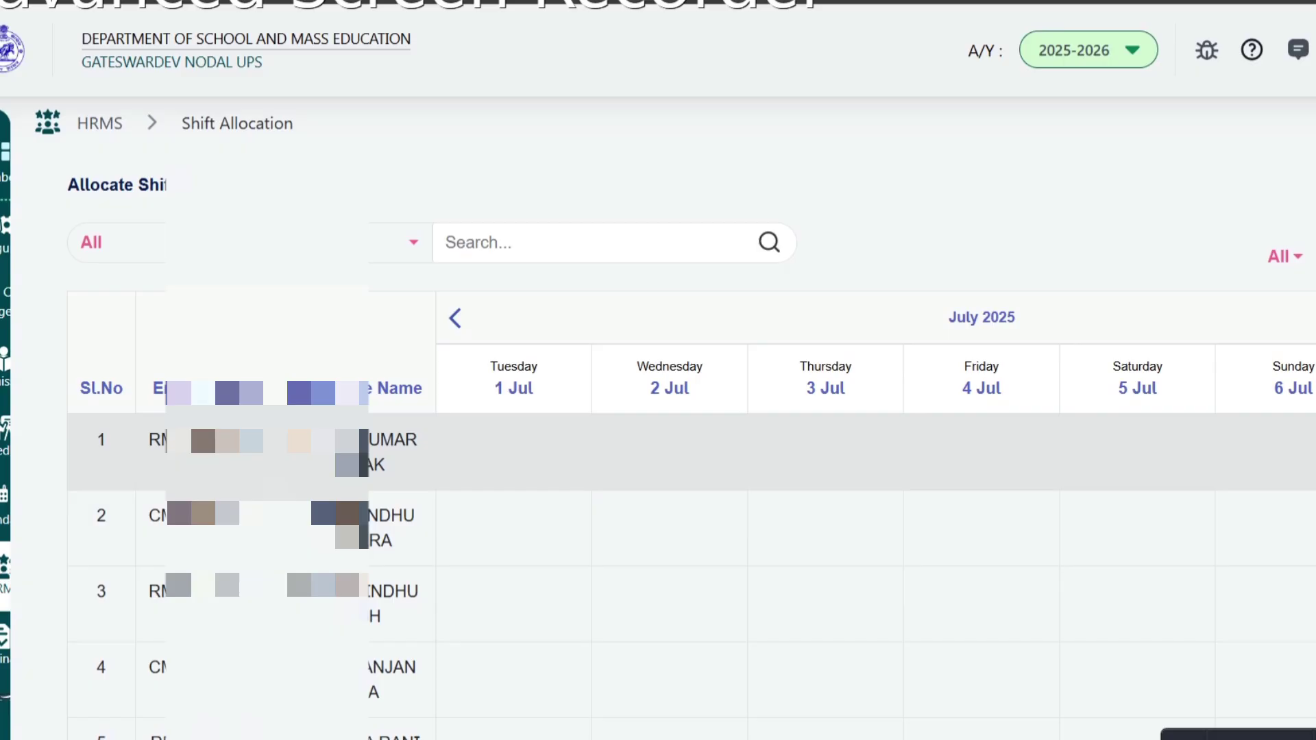
Step: Examine the staff's allocated shifts in the Allocate Shift calendar from July through September 2025
{"action": "scroll", "coordinate": [754, 452], "scroll_direction": "right", "scroll_amount": 1}
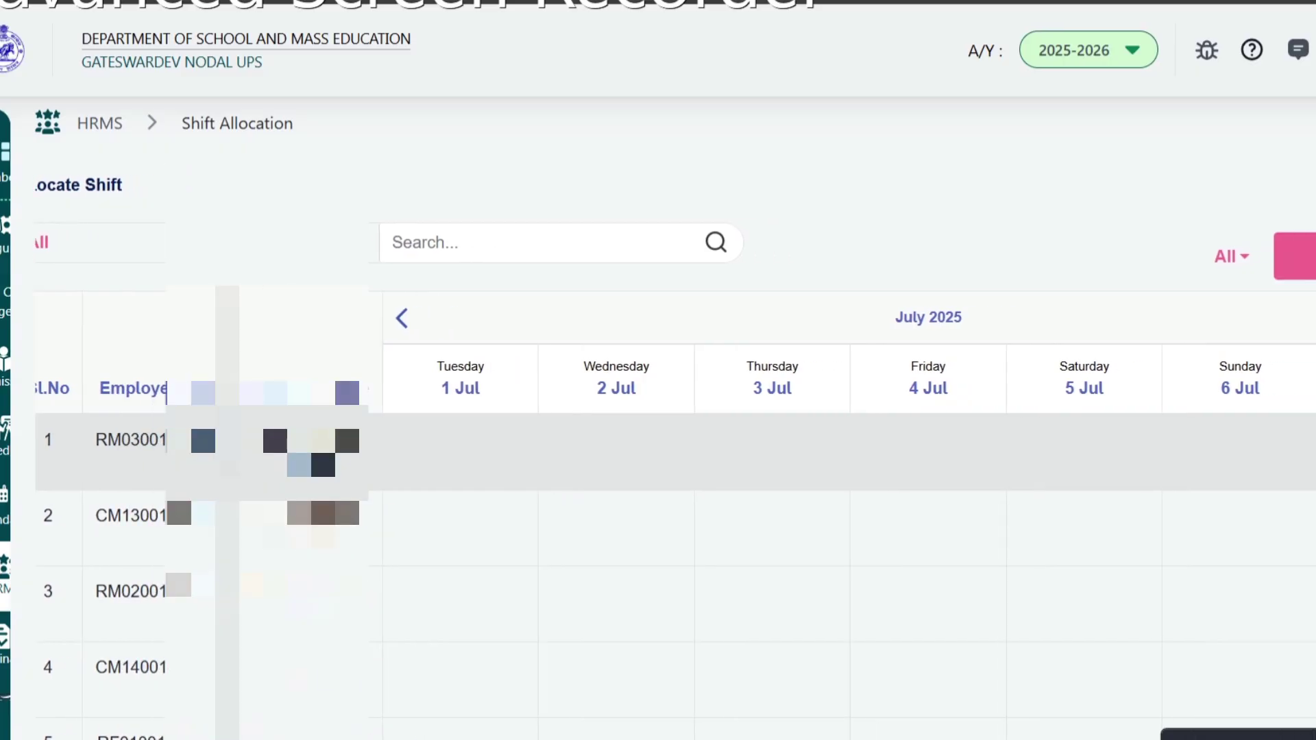
{"action": "scroll", "coordinate": [850, 572], "scroll_direction": "right", "scroll_amount": 10}
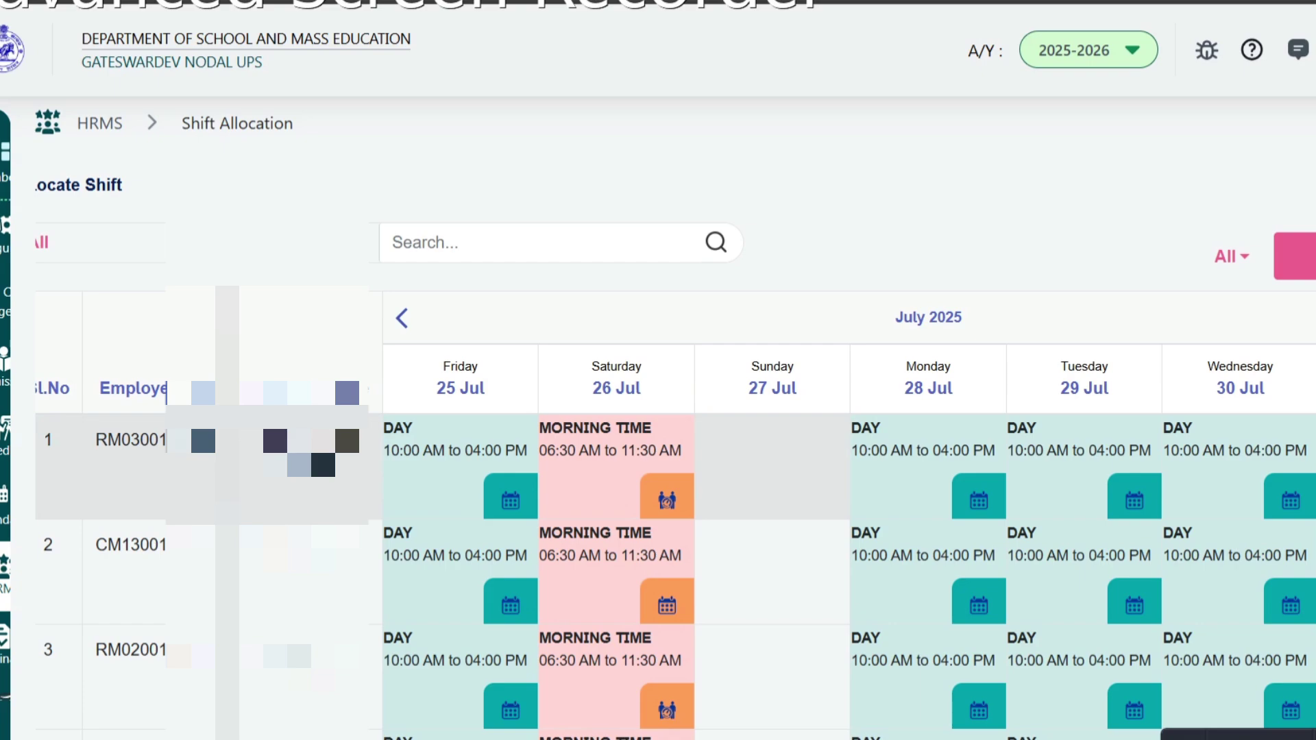
{"action": "left_click", "coordinate": [1315, 318]}
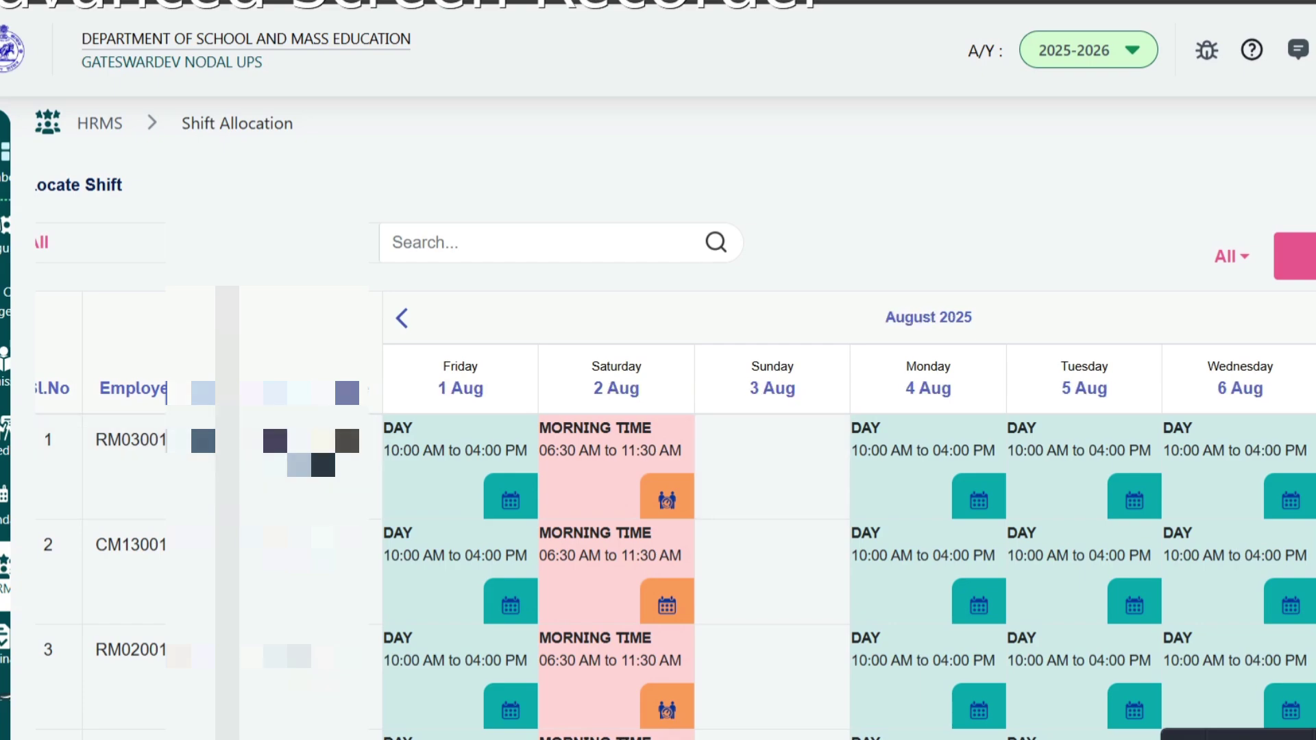
{"action": "left_click", "coordinate": [1315, 318]}
{"action": "left_click", "coordinate": [1315, 318]}
{"action": "left_click", "coordinate": [1315, 318]}
{"action": "left_click", "coordinate": [1315, 318]}
{"action": "left_click", "coordinate": [1315, 318]}
{"action": "left_click", "coordinate": [1314, 318]}
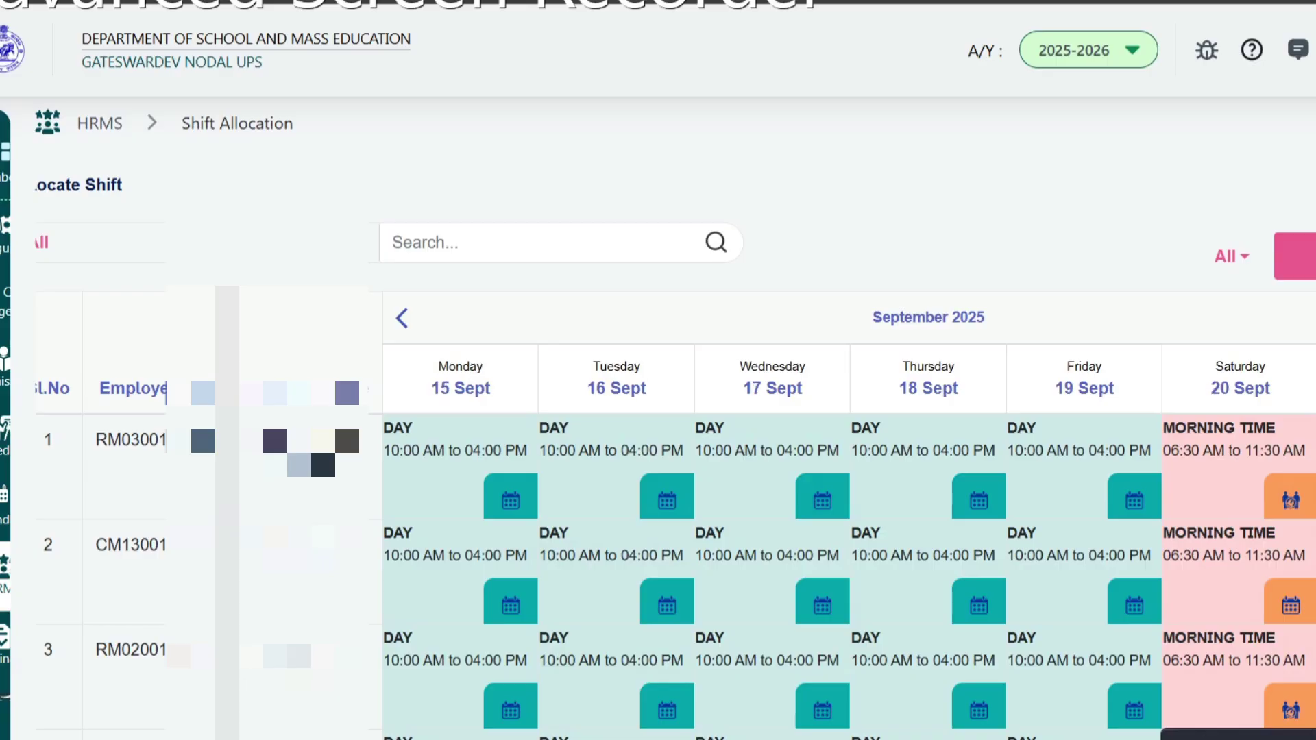
{"action": "left_click", "coordinate": [1315, 318]}
{"action": "left_click", "coordinate": [1315, 318]}
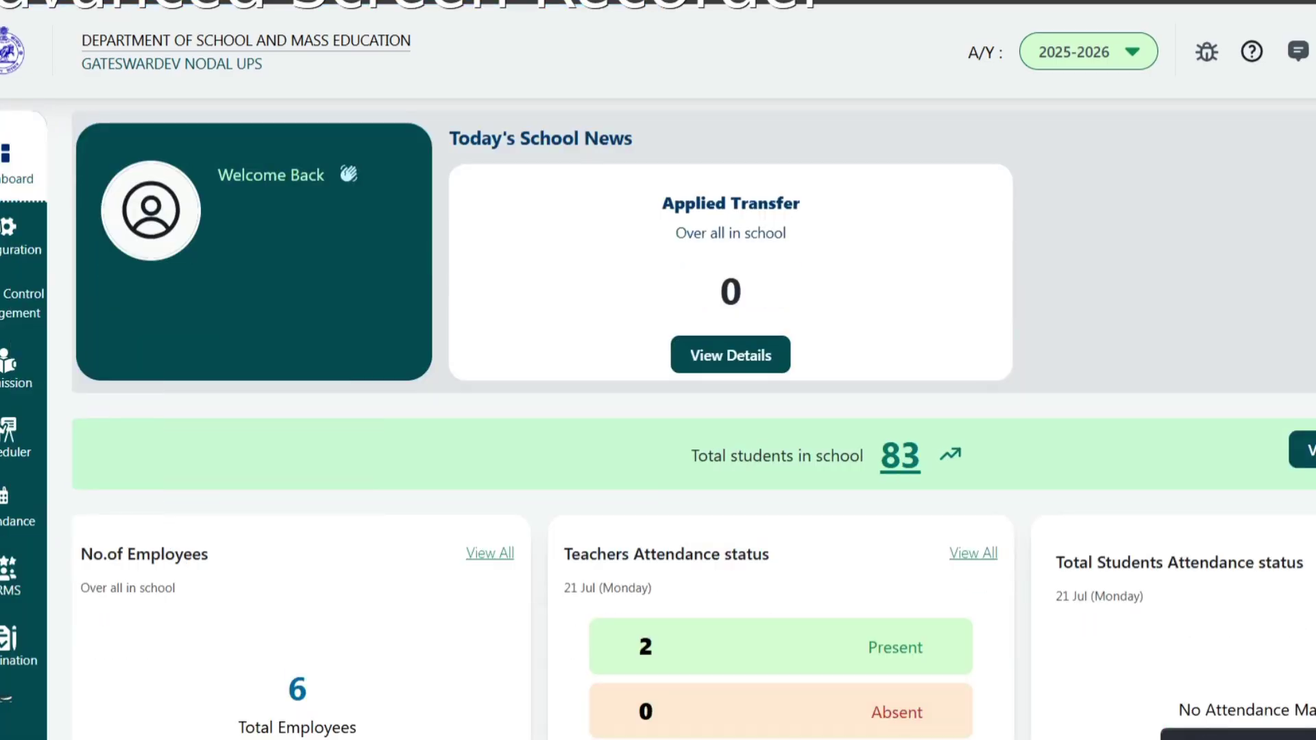
Step: Open Shift Details under the HRMS business rules, view the day-by-day timings of the MORNING TIME shift and close them
{"action": "left_click", "coordinate": [10, 576]}
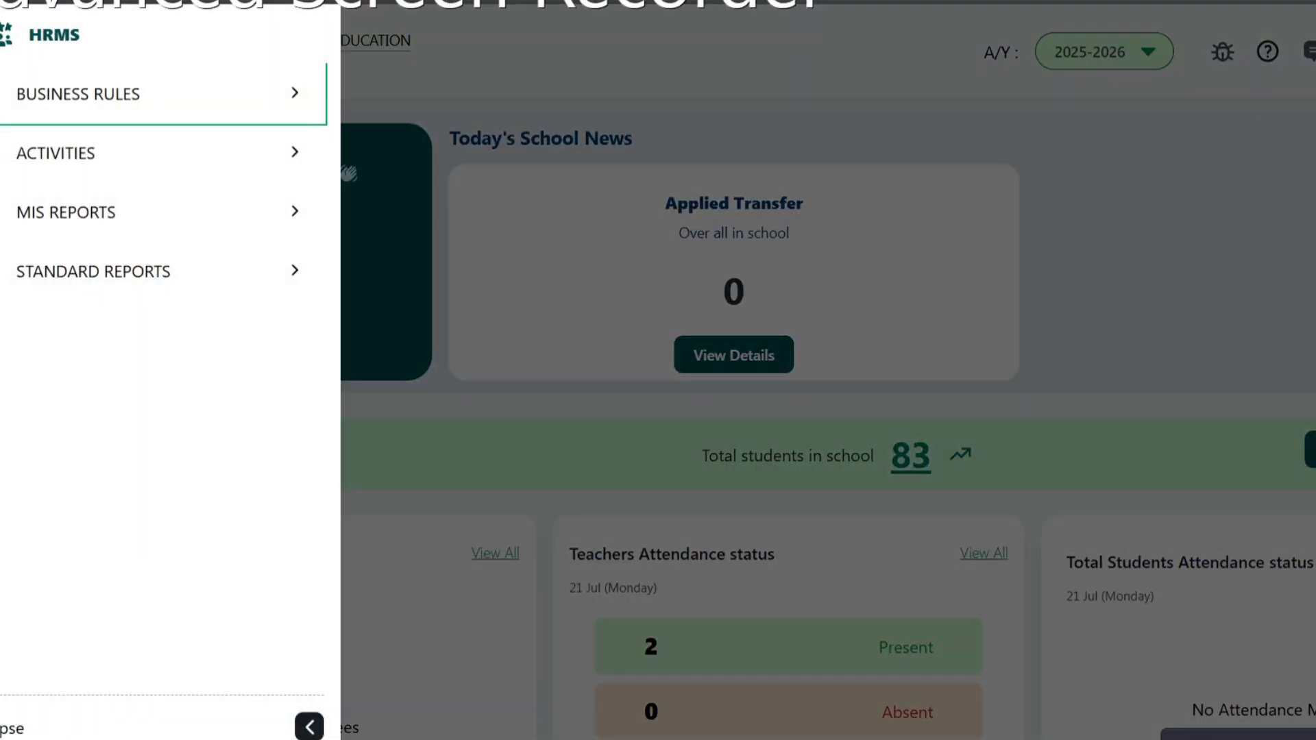
{"action": "left_click", "coordinate": [157, 94]}
{"action": "left_click", "coordinate": [67, 191]}
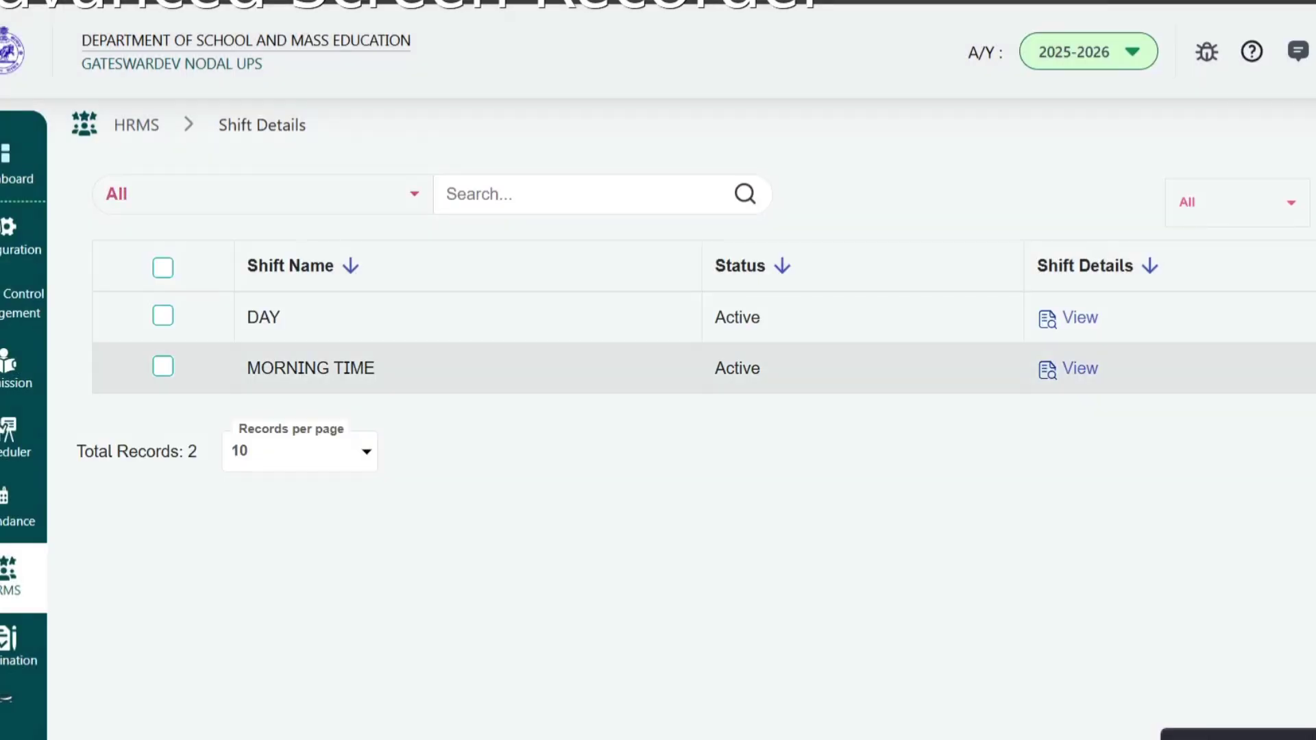
{"action": "left_click", "coordinate": [162, 366]}
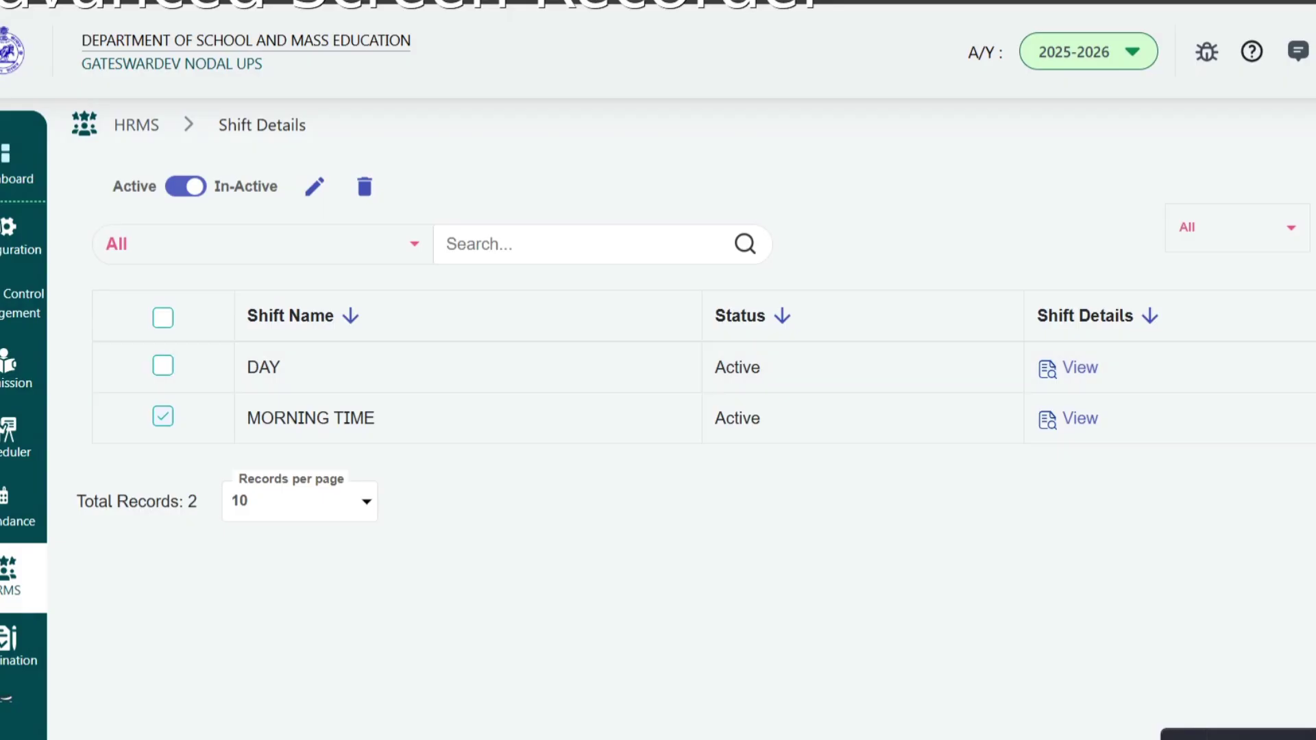
{"action": "left_click", "coordinate": [1068, 418]}
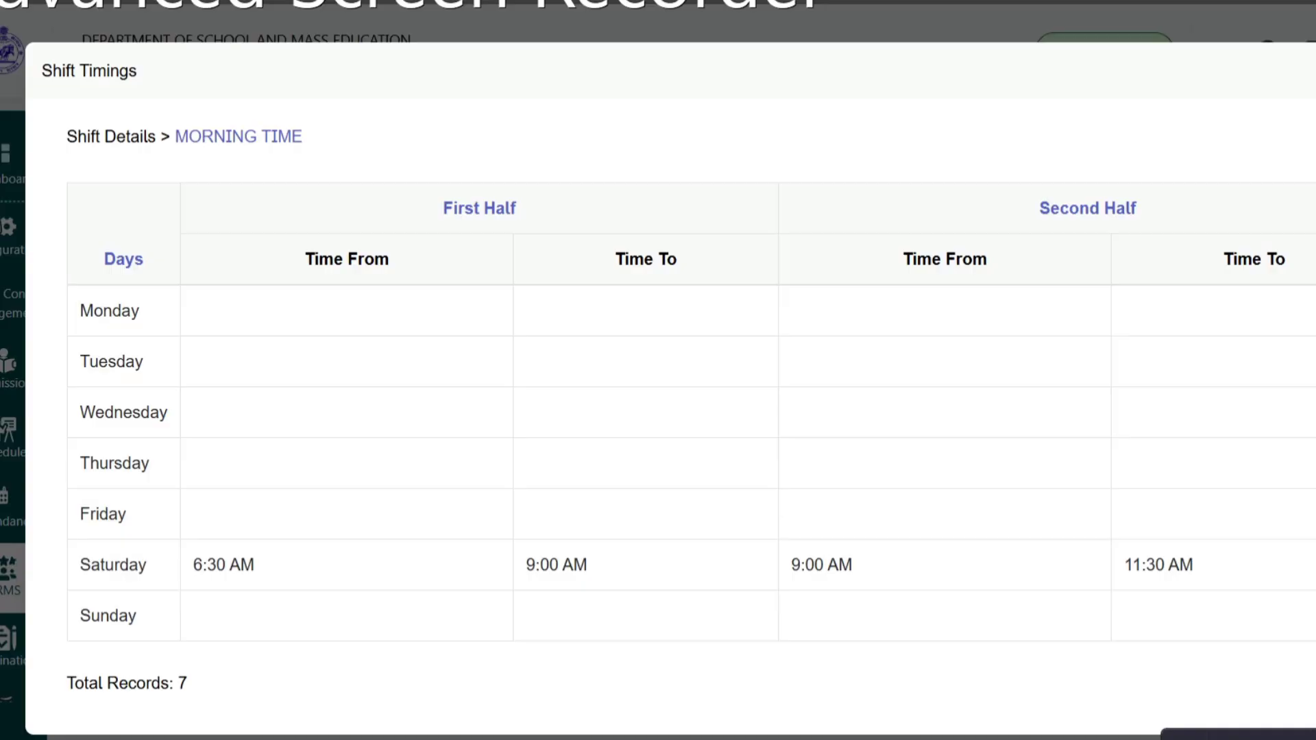
{"action": "key", "text": "Escape"}
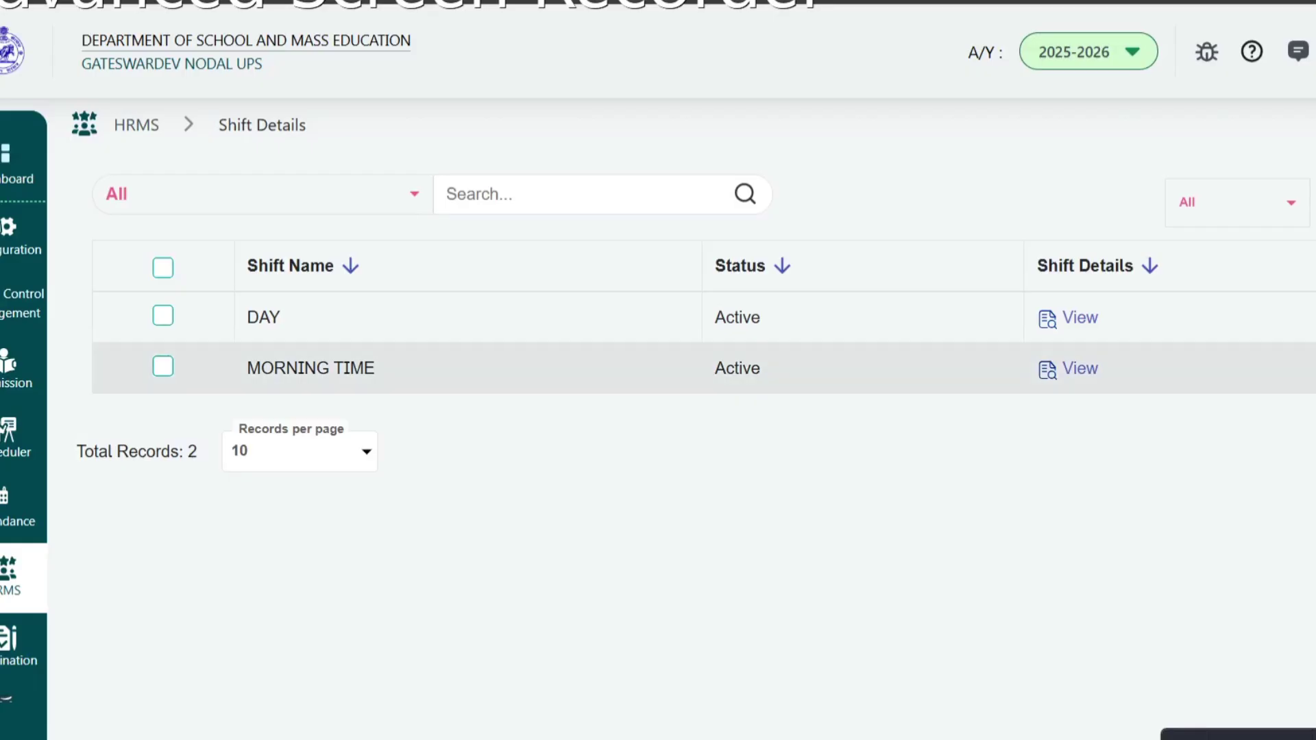